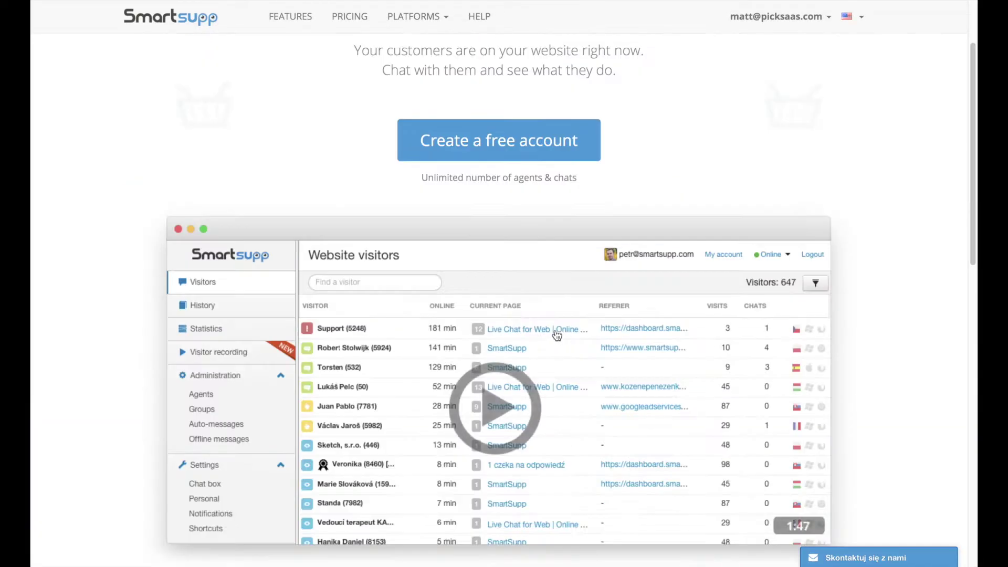
# - Scroll through the Smartsupp homepage and go to the pricing plans page
pyautogui.click(349, 16)
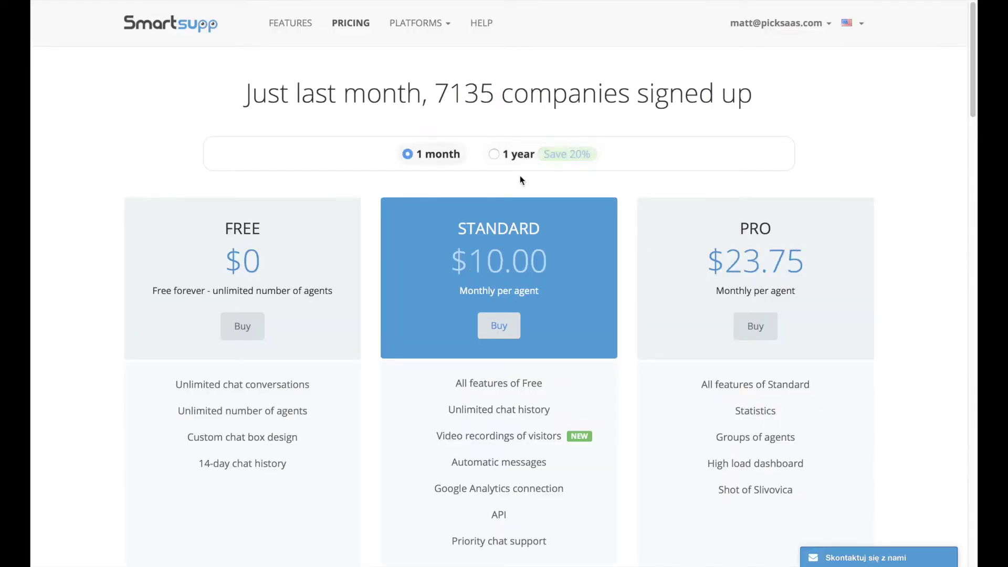
# - Zoom in on and compare the Free, Standard and Pro pricing plan cards
pyautogui.scroll(-1, 308, 198)
pyautogui.press('super+plus')
pyautogui.press('super+plus')
pyautogui.press('super+plus')
pyautogui.press('super+plus')
pyautogui.scroll(-2, 259, 241)
pyautogui.scroll(1, 262, 248)
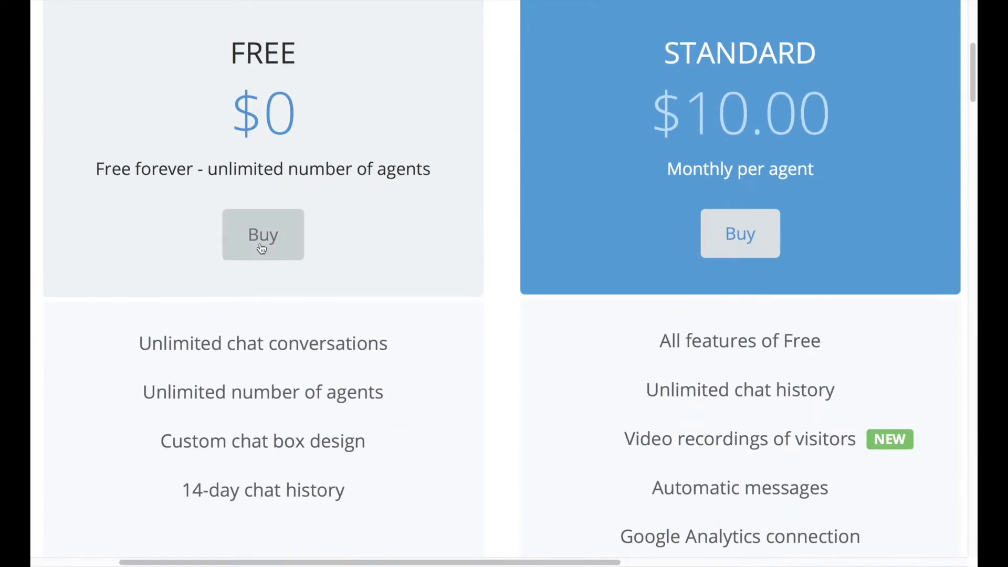
pyautogui.hscroll(-3, 262, 248)
pyautogui.press('super+minus')
pyautogui.press('super+minus')
pyautogui.press('super+minus')
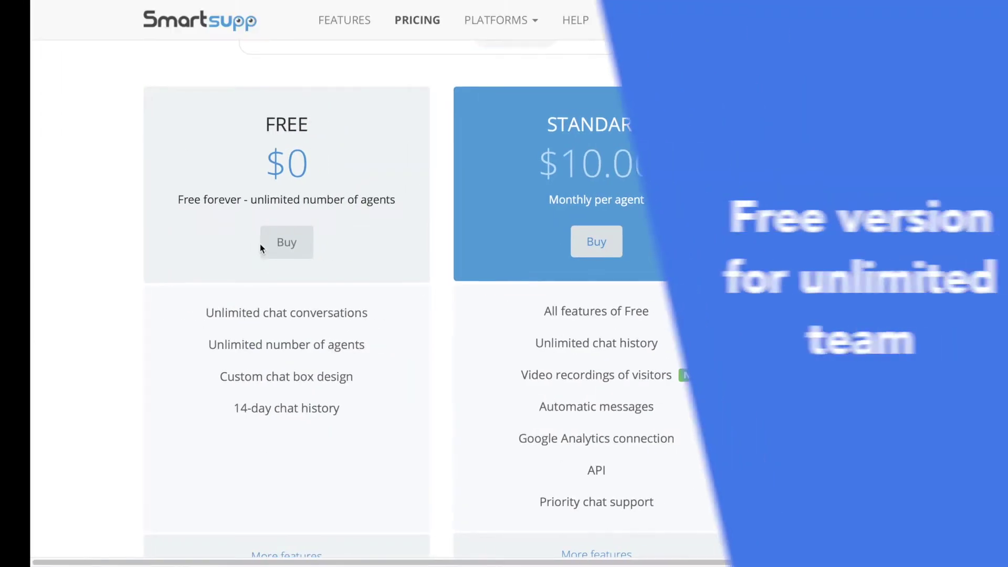
pyautogui.press('super+minus')
pyautogui.scroll(-12, 260, 244)
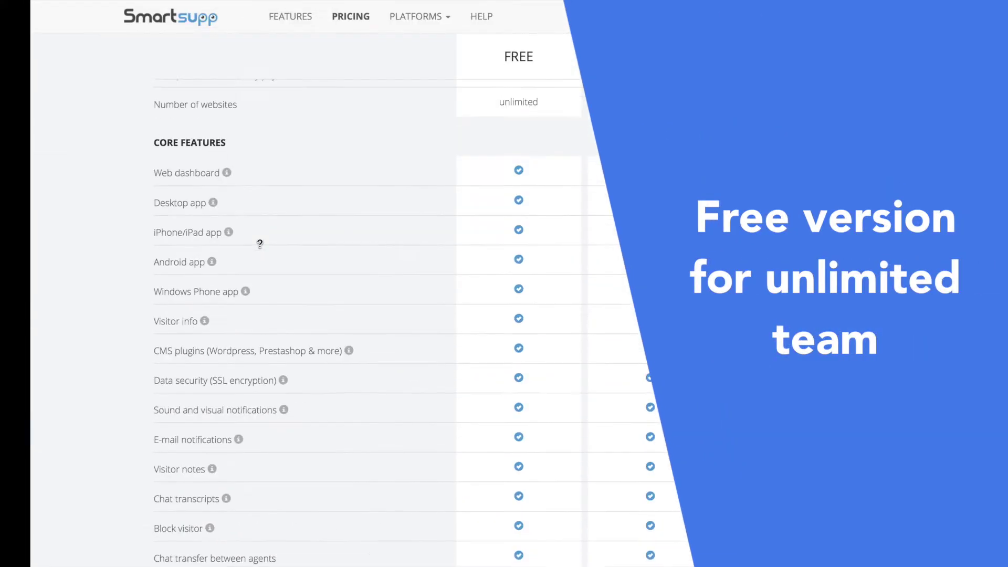
pyautogui.scroll(3, 260, 244)
pyautogui.scroll(-2, 260, 235)
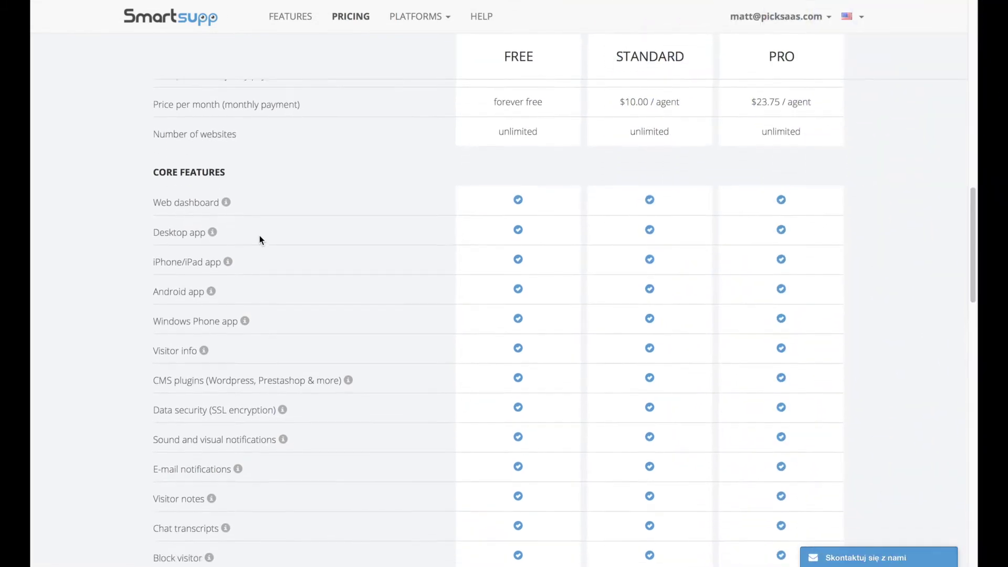
pyautogui.scroll(-2, 259, 236)
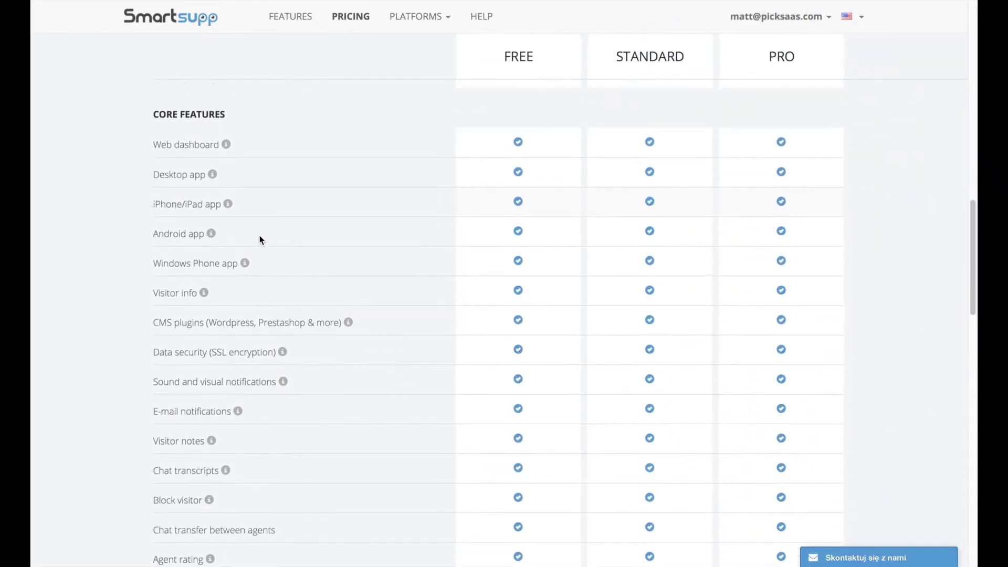
pyautogui.scroll(-20, 259, 235)
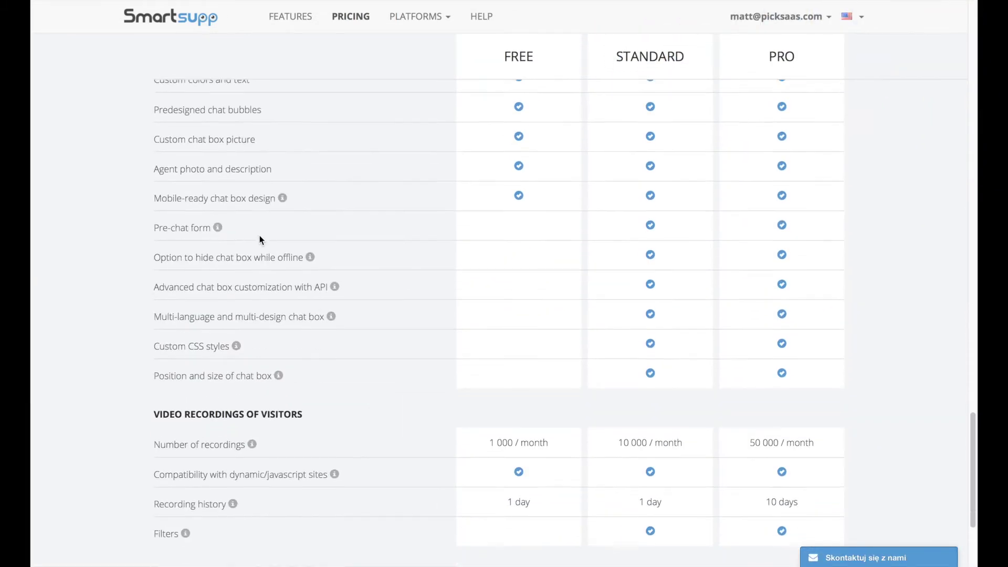
# - Scroll through the List of features comparison table
pyautogui.scroll(5, 508, 396)
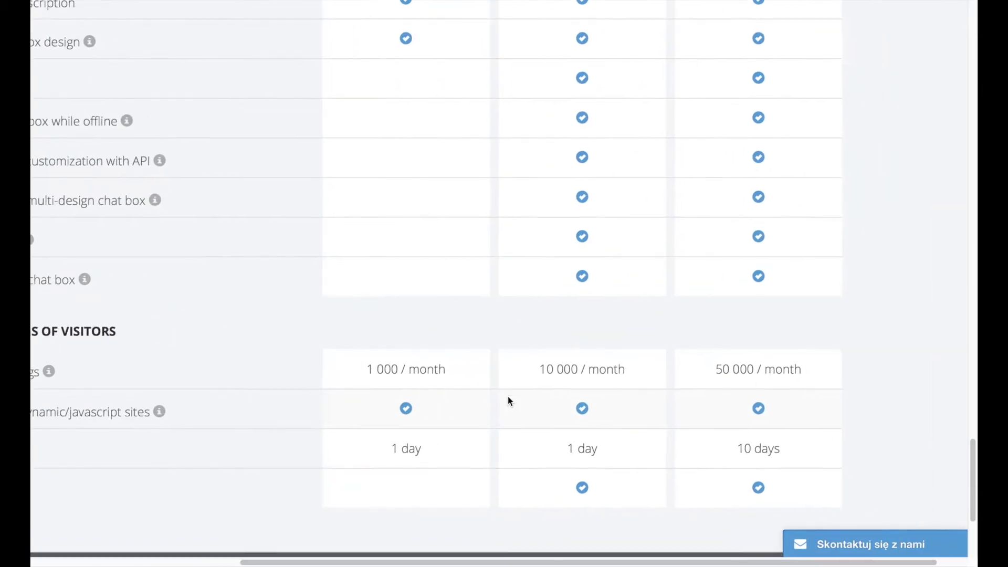
pyautogui.scroll(-5, 508, 402)
pyautogui.moveTo(508, 402); pyautogui.dragTo(508, 435)
pyautogui.scroll(3, 508, 436)
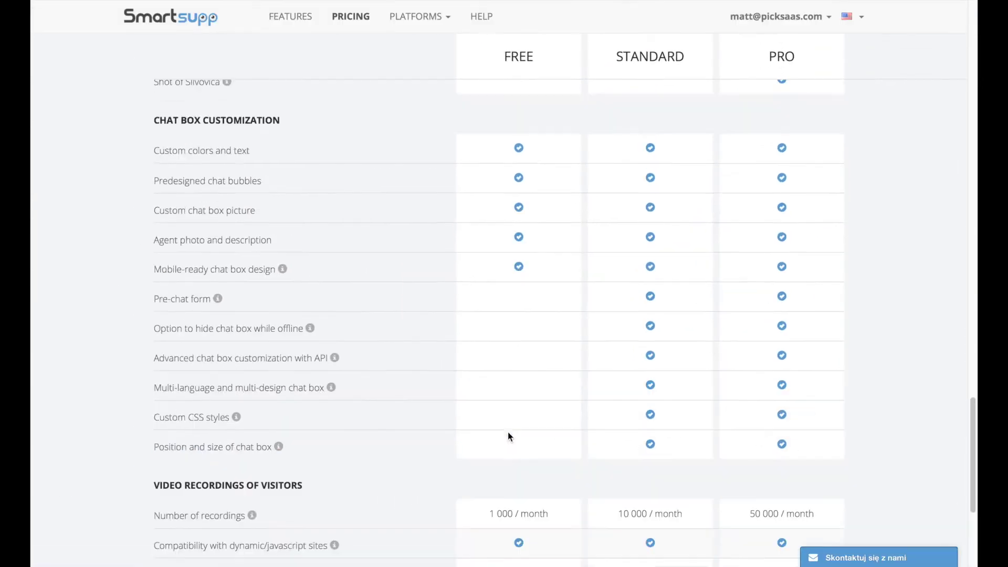
pyautogui.scroll(20, 508, 434)
pyautogui.scroll(3, 507, 285)
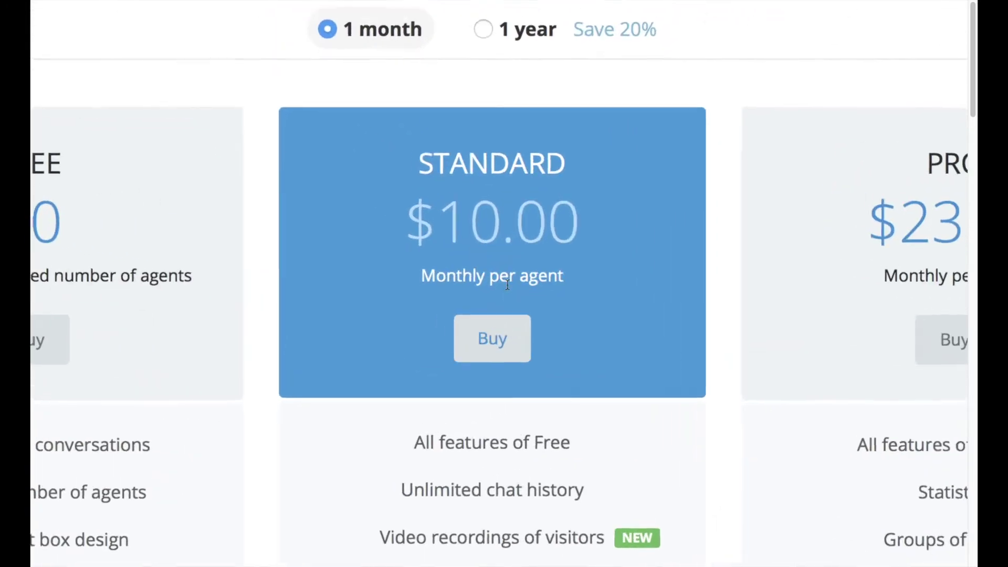
pyautogui.scroll(-3, 507, 285)
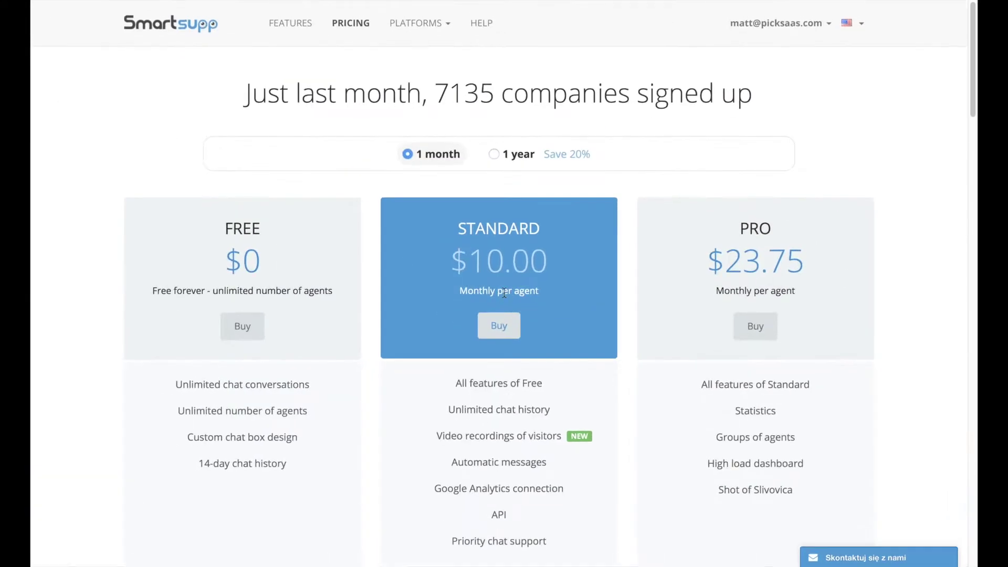
pyautogui.scroll(-3, 504, 292)
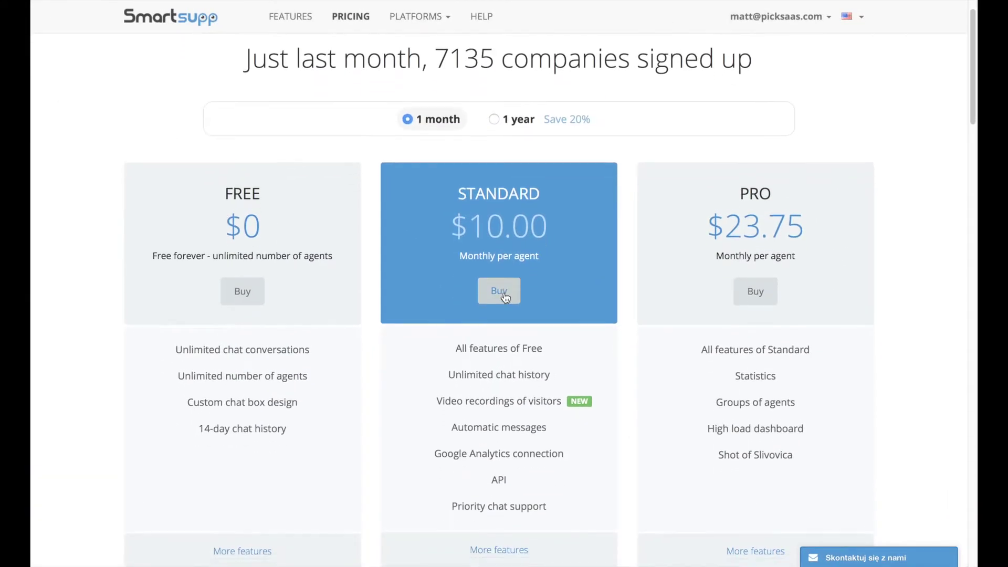
pyautogui.scroll(3, 504, 292)
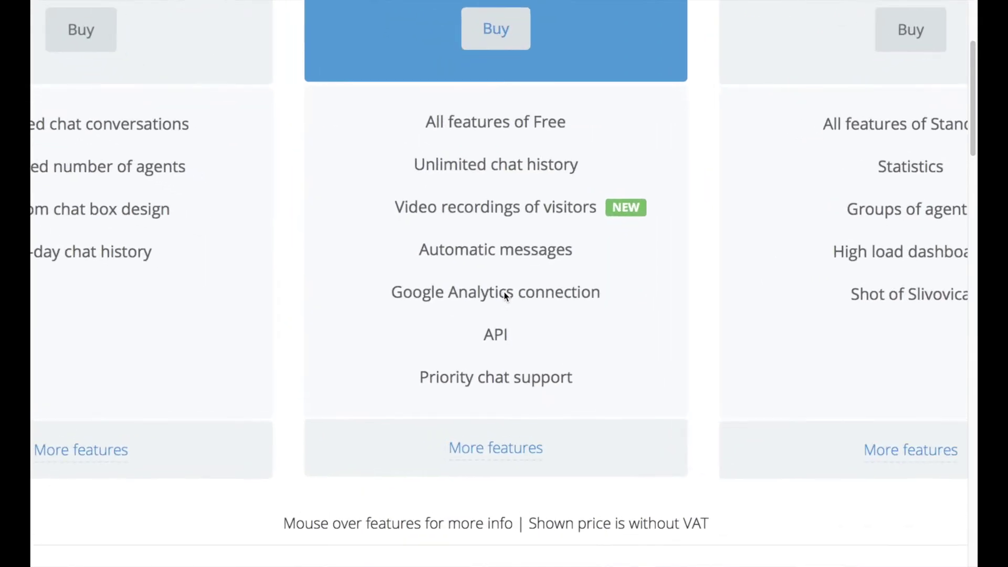
pyautogui.scroll(1, 644, 413)
# - Scroll to the Smartsupp chat code and select the embed script
pyautogui.moveTo(621, 247)
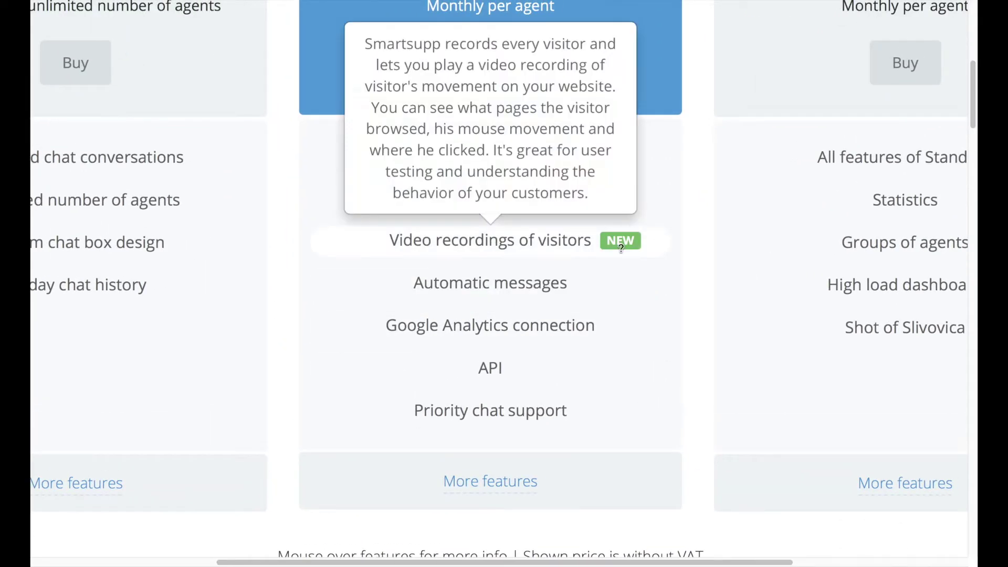
pyautogui.scroll(-3, 697, 360)
pyautogui.scroll(-10, 697, 361)
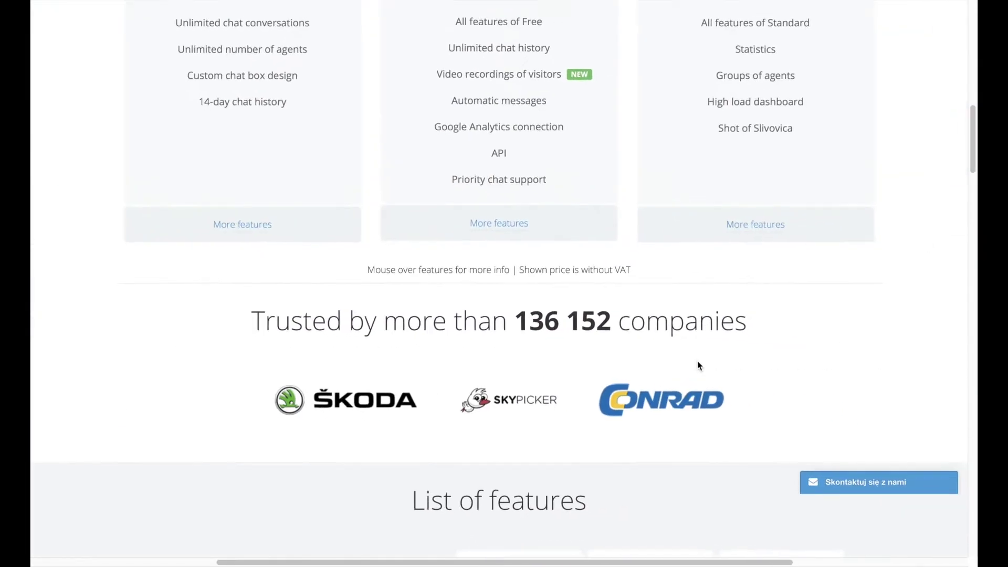
pyautogui.scroll(-1, 698, 361)
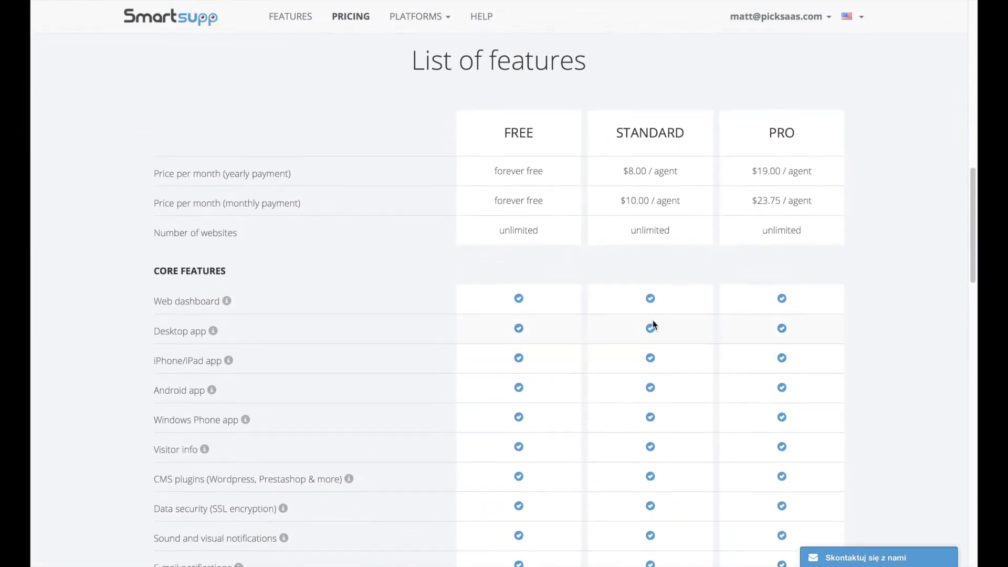
pyautogui.scroll(-2, 646, 387)
pyautogui.scroll(-1, 649, 404)
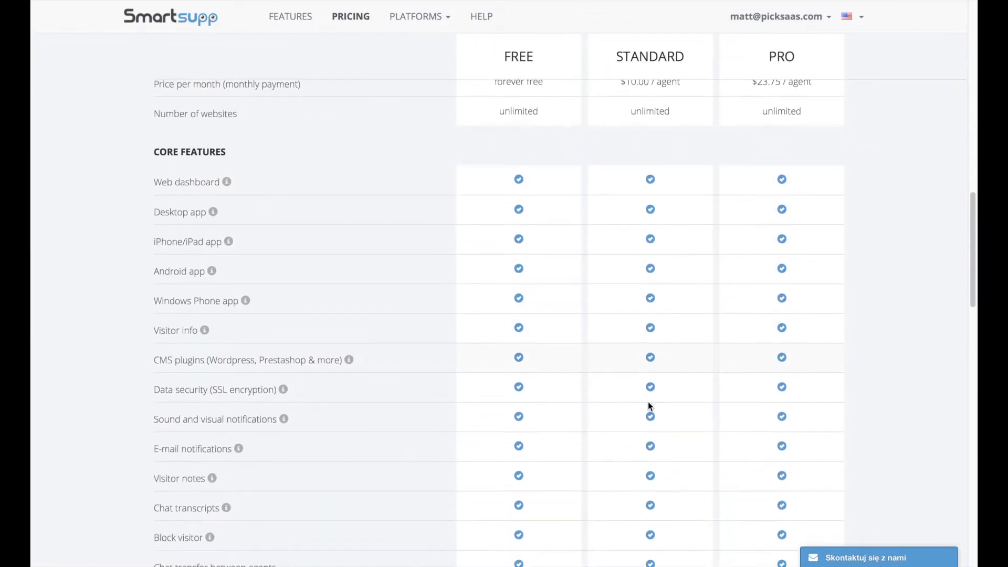
pyautogui.scroll(-1, 659, 460)
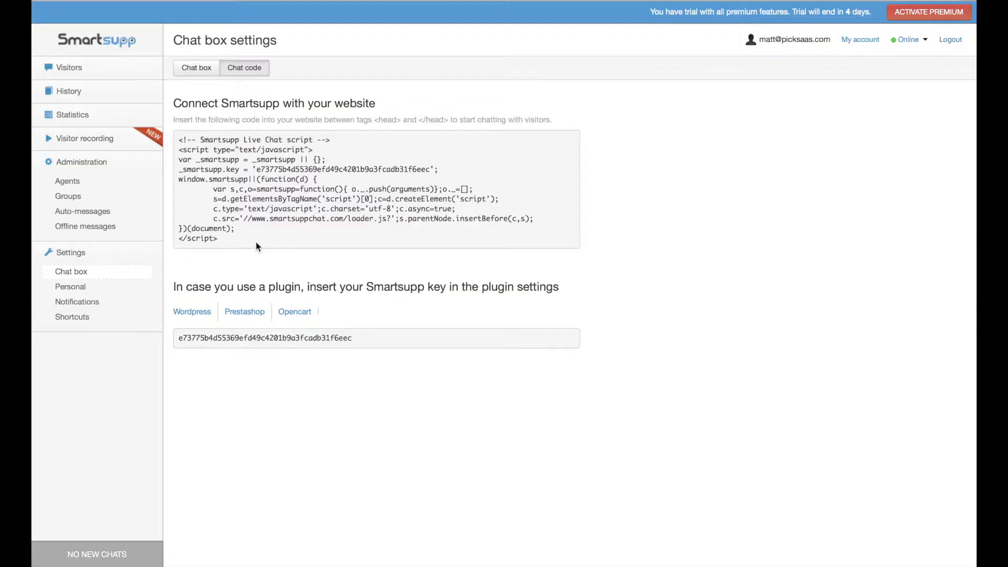
pyautogui.moveTo(256, 242); pyautogui.dragTo(180, 137)
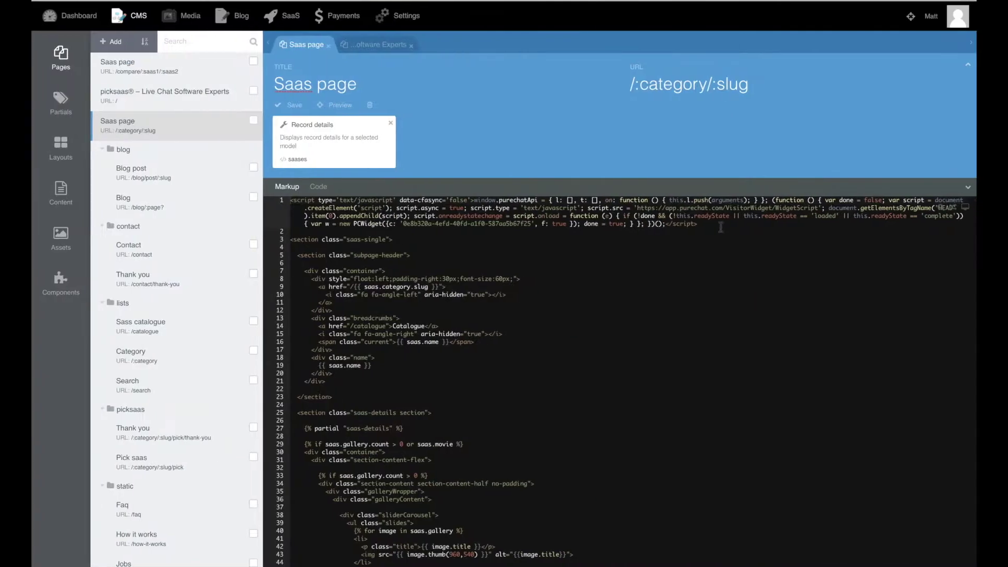
# - Paste the Smartsupp script over line 1 of the Markup, then load picksaas.com/live-chats
pyautogui.tripleClick(721, 228)
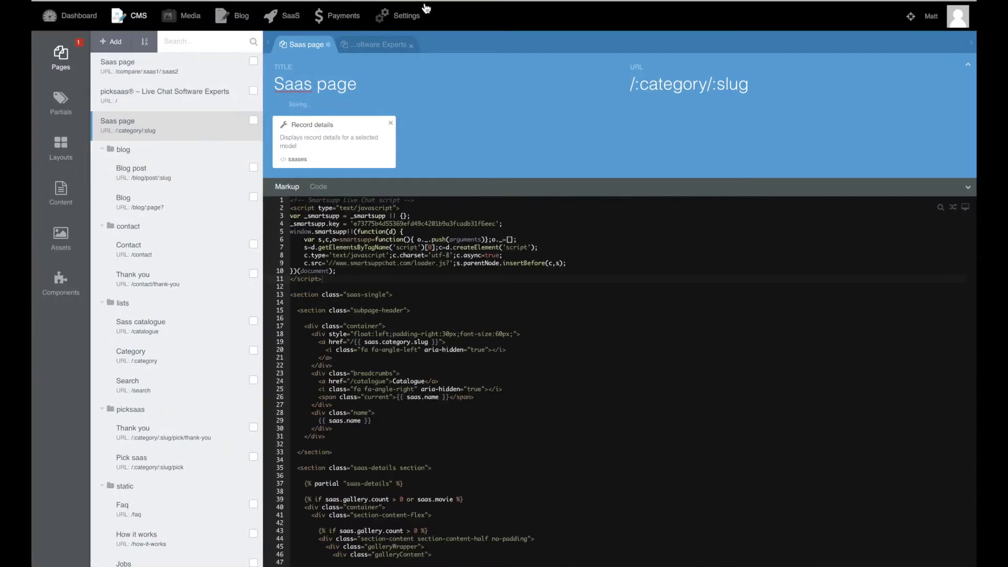
pyautogui.click(425, 6)
pyautogui.write('picksaas.com/live-chats/')
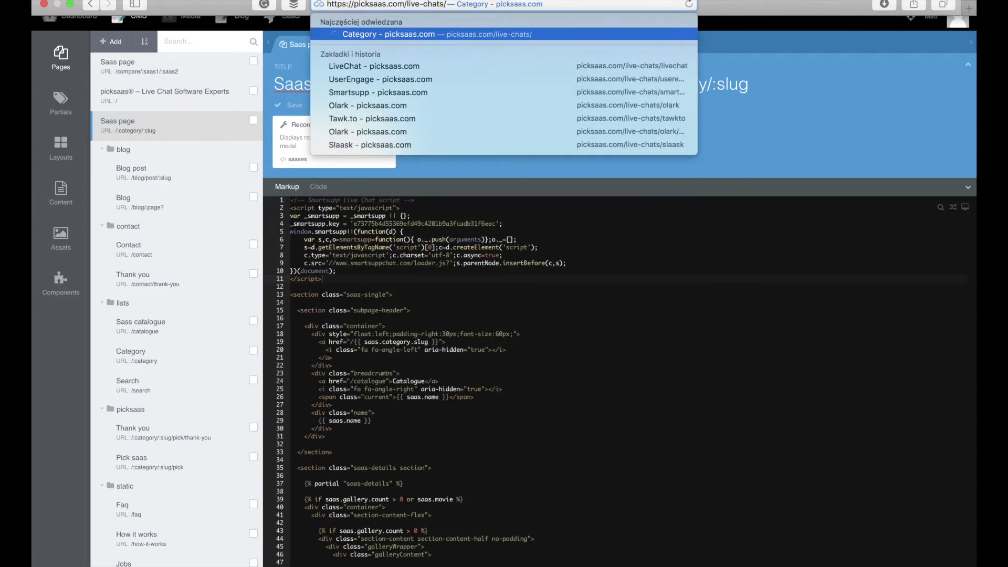
pyautogui.press('Return')
# - Open the site's live chat and send a test message
pyautogui.scroll(-3, 697, 270)
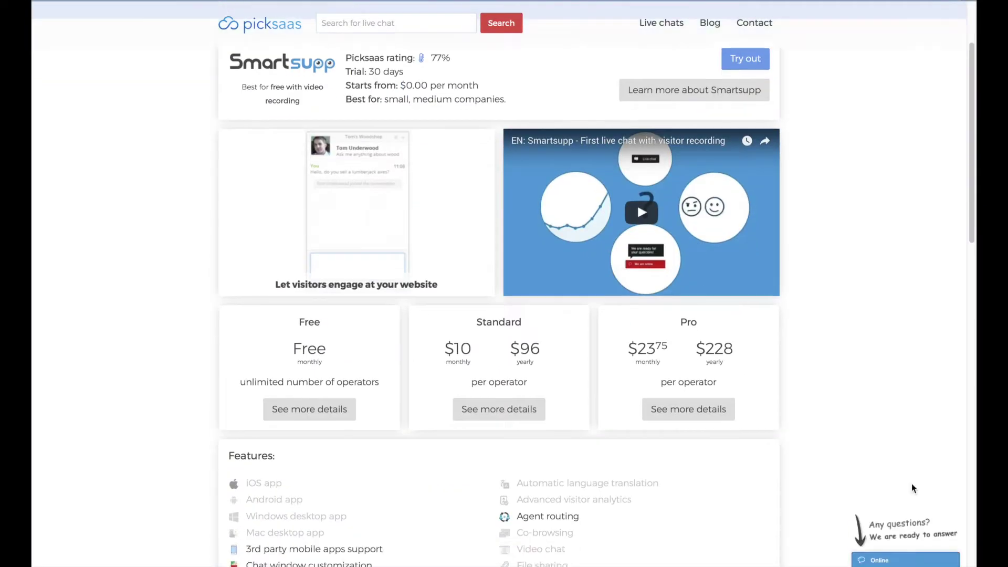
pyautogui.scroll(5, 912, 483)
pyautogui.click(943, 533)
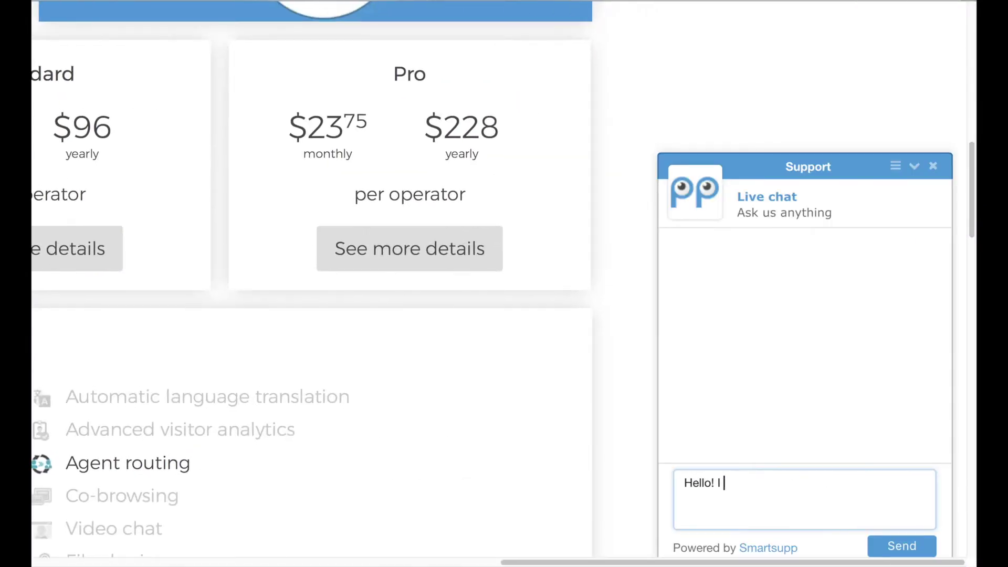
pyautogui.press('Return')
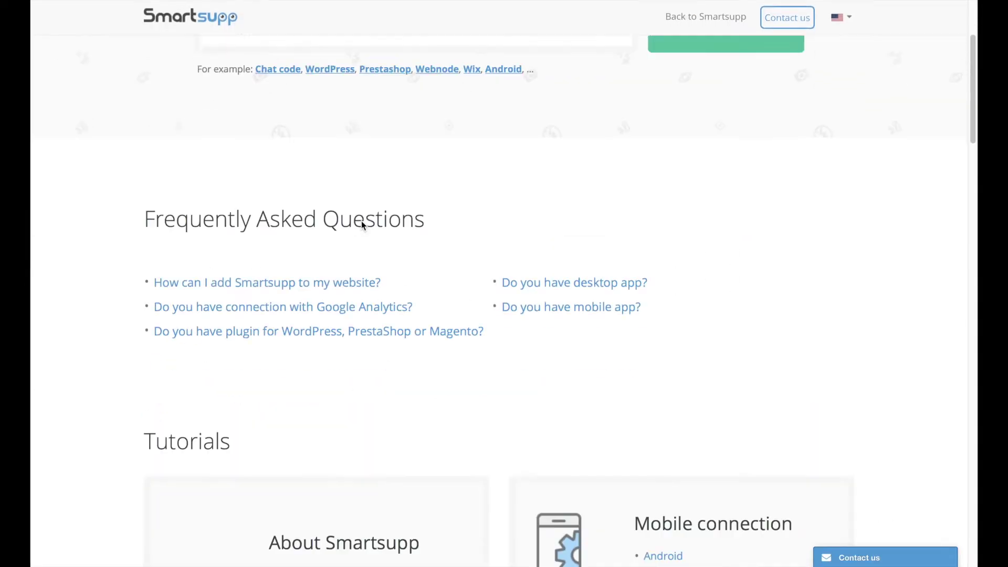
pyautogui.scroll(-15, 361, 223)
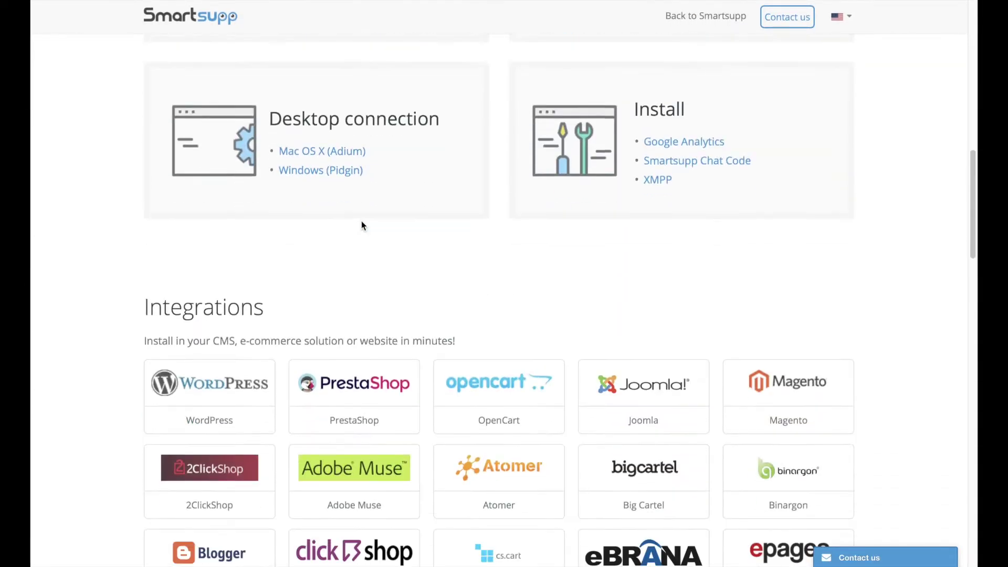
# - Read the Shopify three-step install guide, enlarge the Step 3 screenshot, then close it
pyautogui.scroll(5, 227, 194)
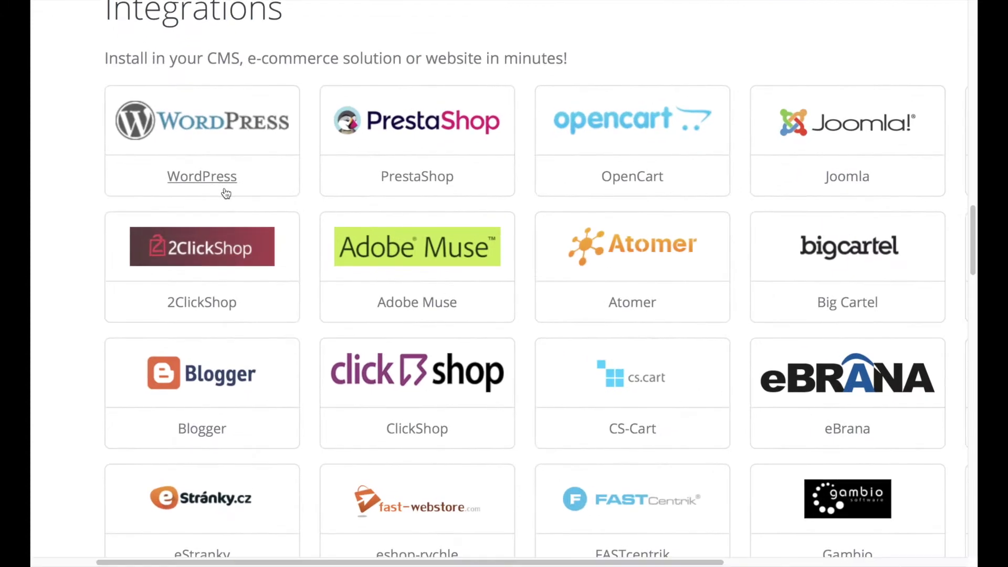
pyautogui.scroll(-2, 226, 193)
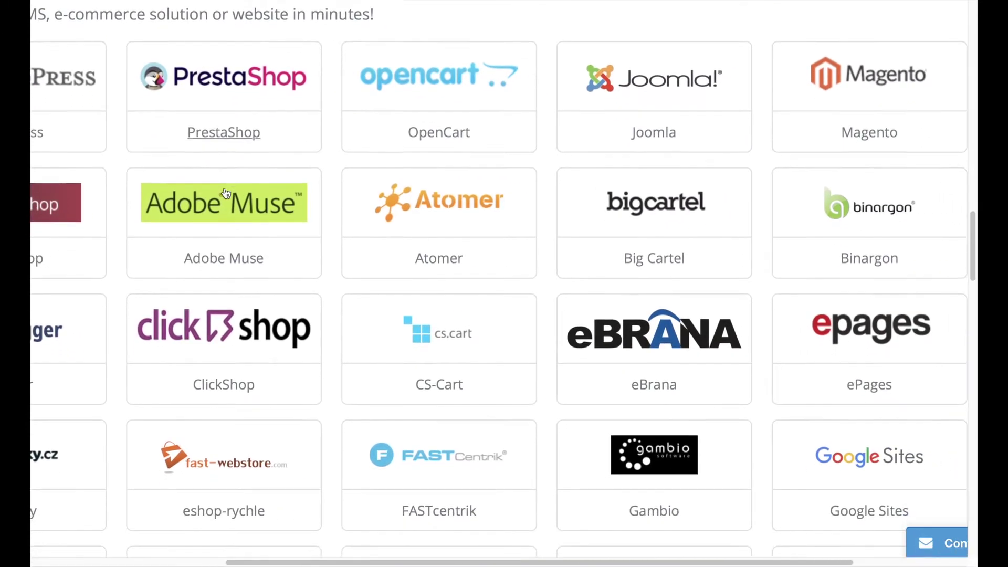
pyautogui.scroll(-3, 225, 193)
pyautogui.scroll(-4, 226, 193)
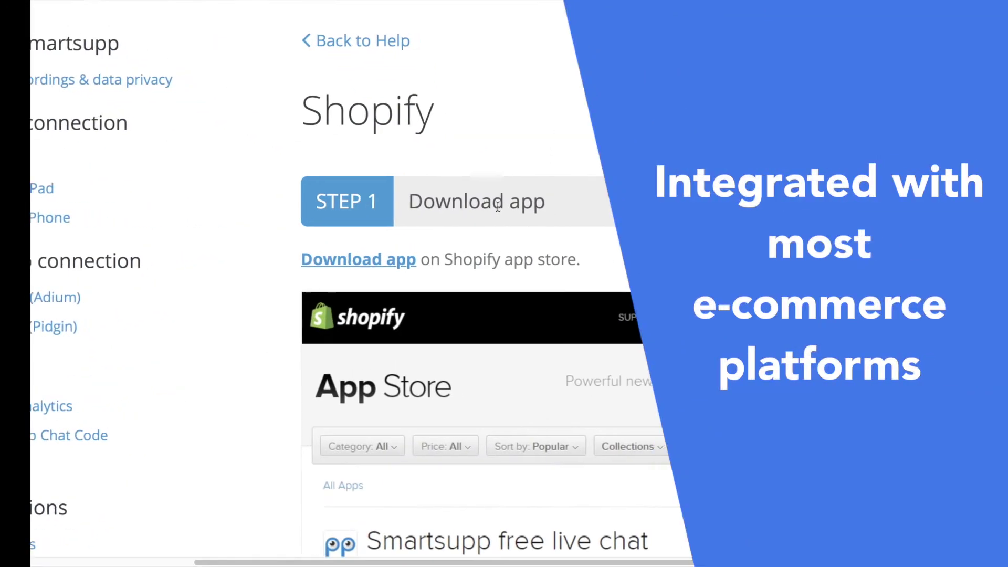
pyautogui.scroll(-10, 497, 209)
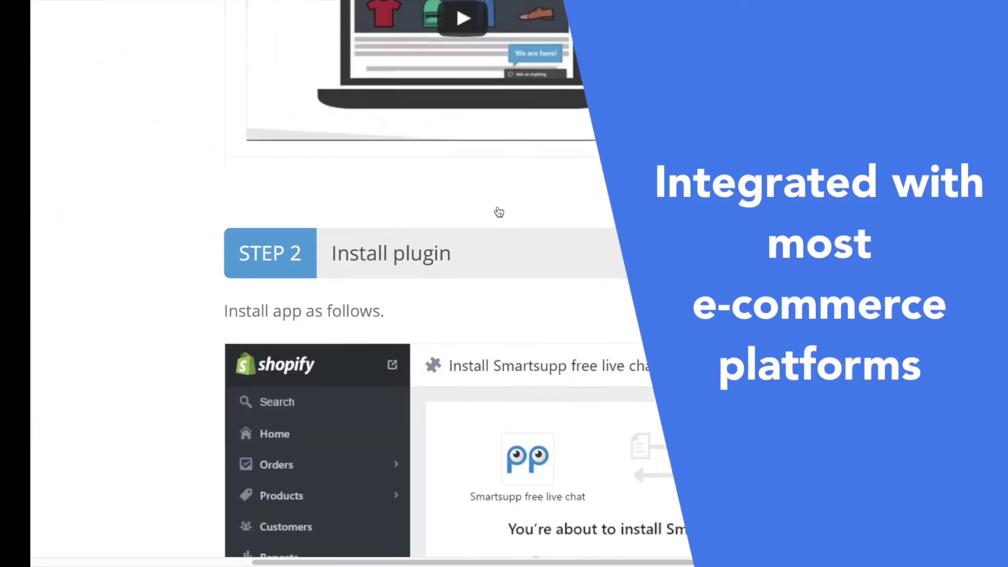
pyautogui.scroll(-5, 498, 210)
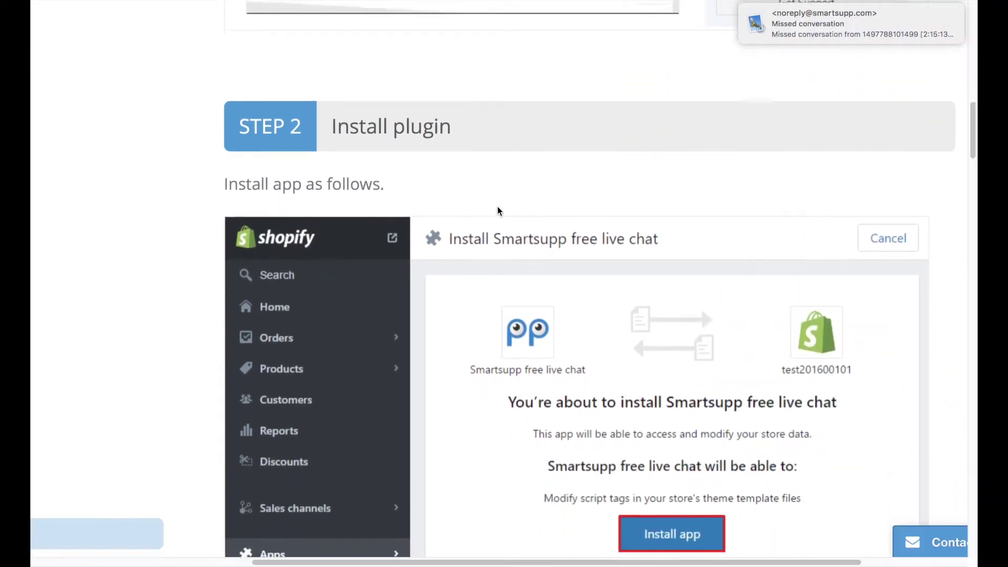
pyautogui.scroll(-15, 498, 210)
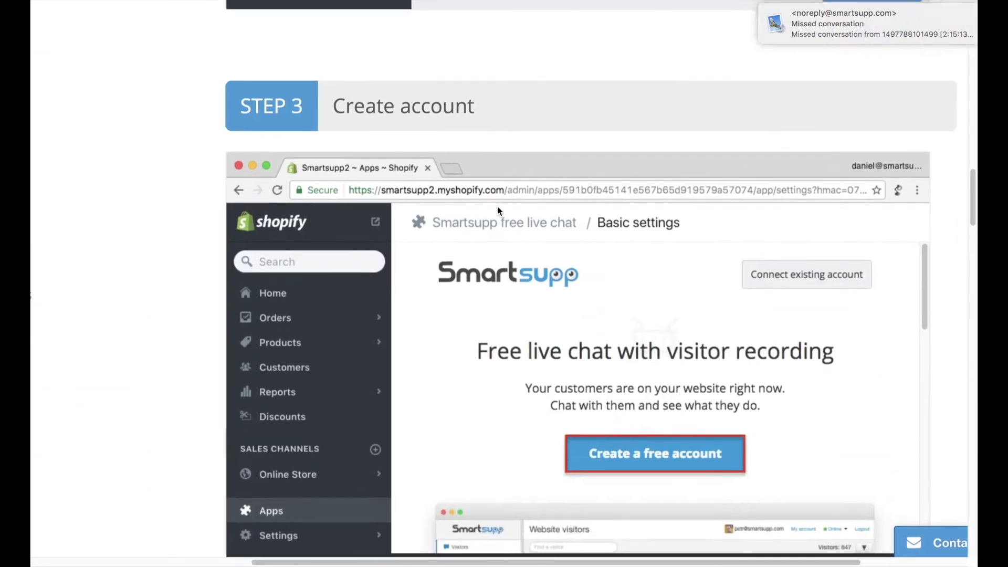
pyautogui.rightClick(497, 207)
pyautogui.click(462, 221)
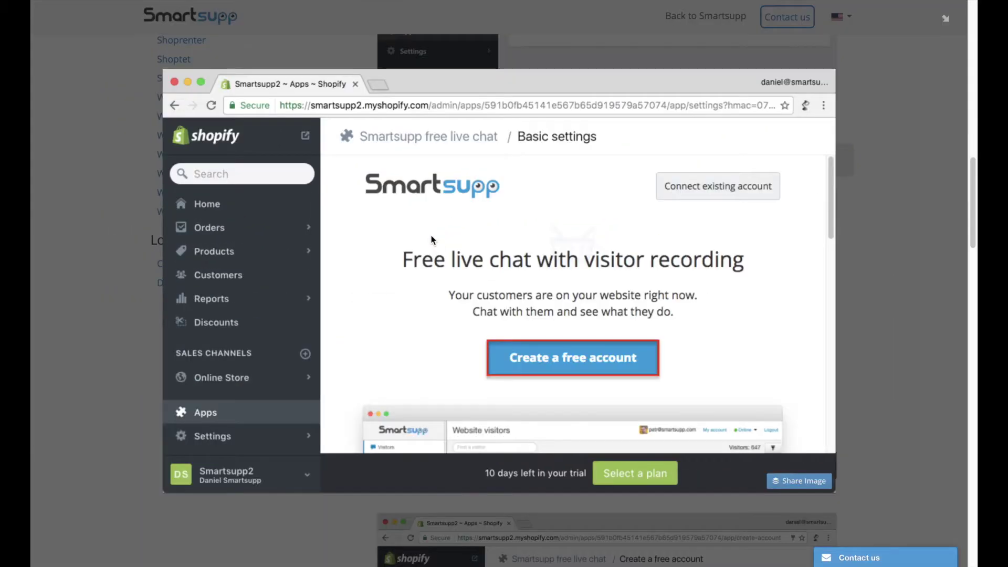
pyautogui.click(430, 235)
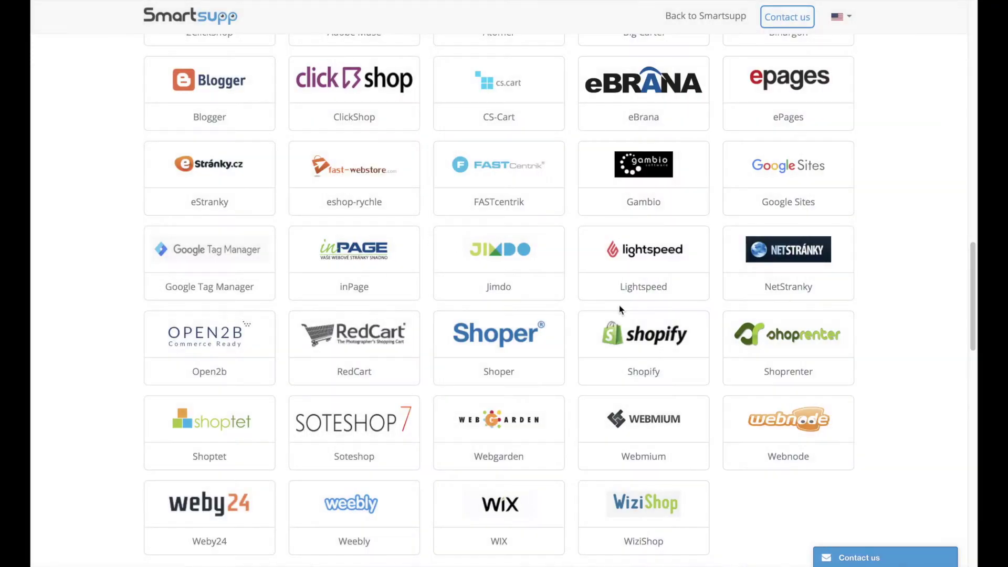
# - Read the WIX installation guide down to its Visitor recording limitation
pyautogui.scroll(-2, 557, 415)
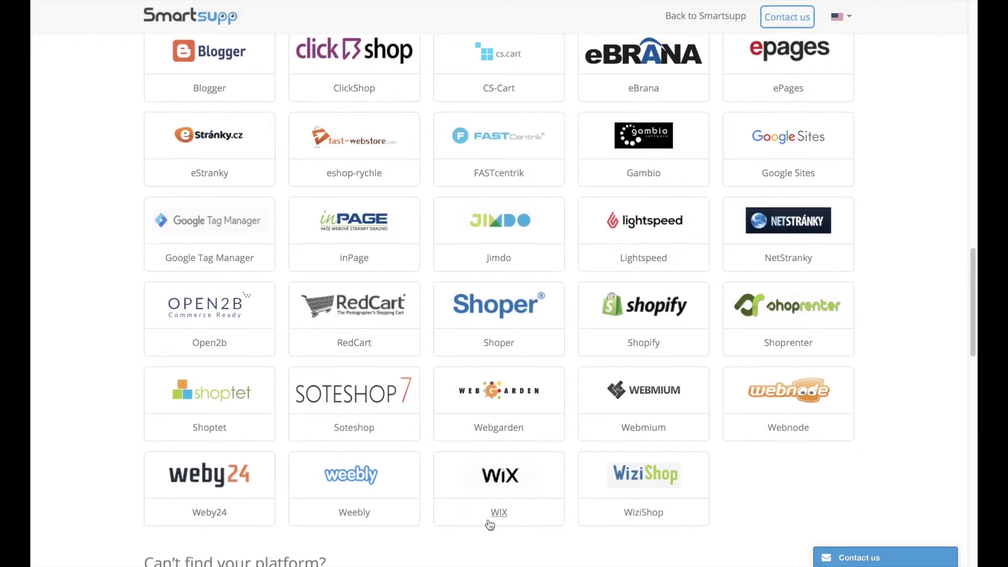
pyautogui.click(492, 480)
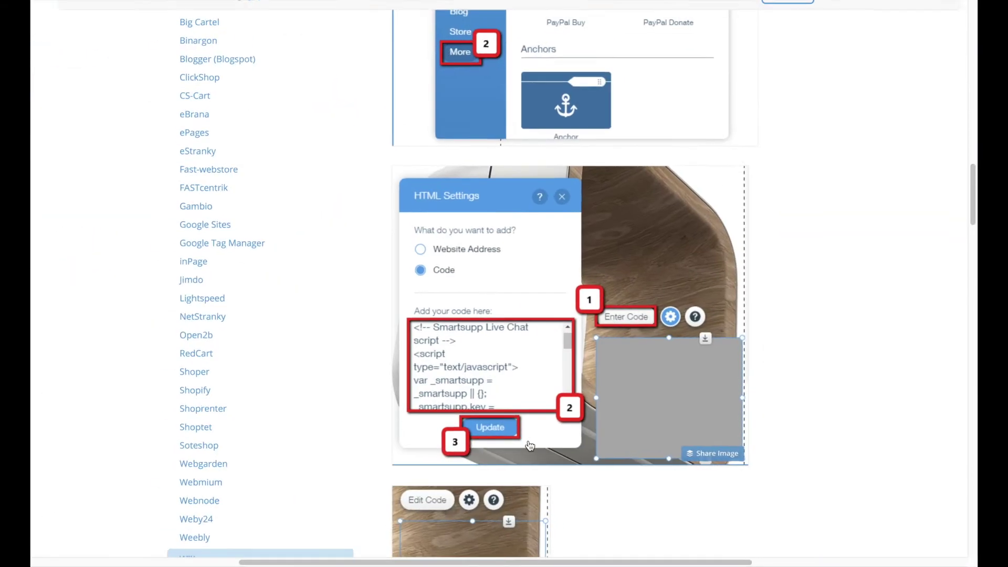
pyautogui.scroll(-10, 530, 446)
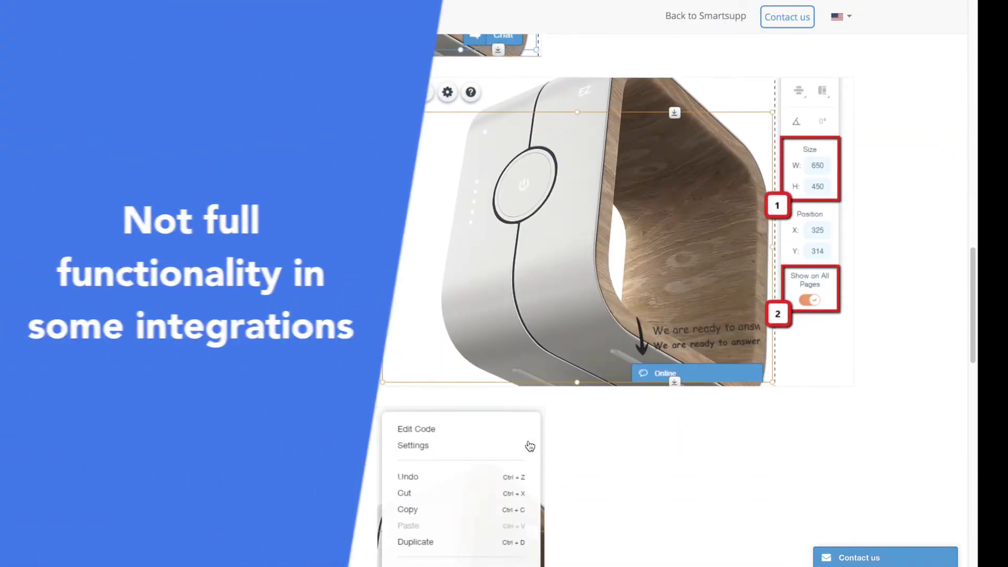
pyautogui.scroll(-9, 530, 446)
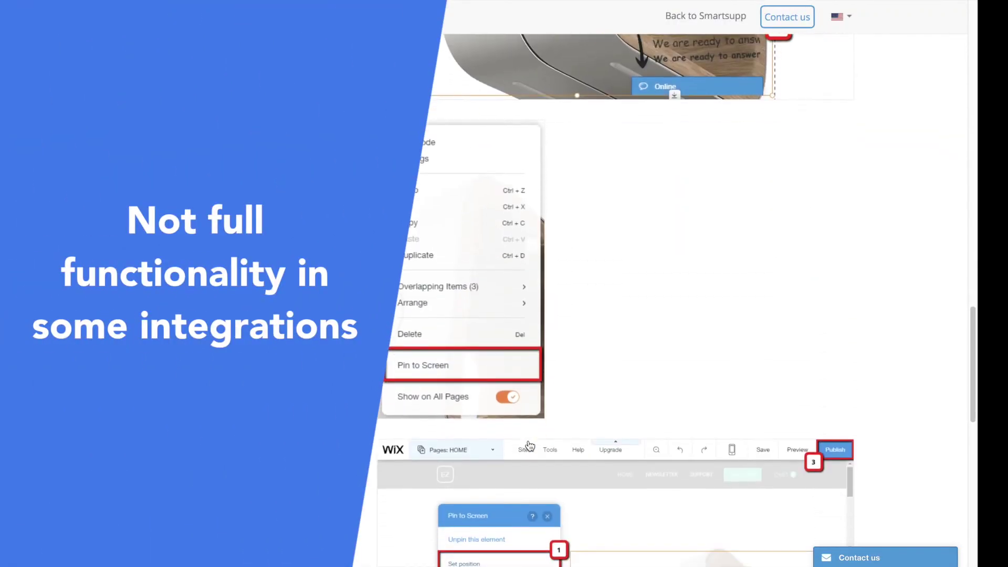
pyautogui.scroll(-5, 916, 359)
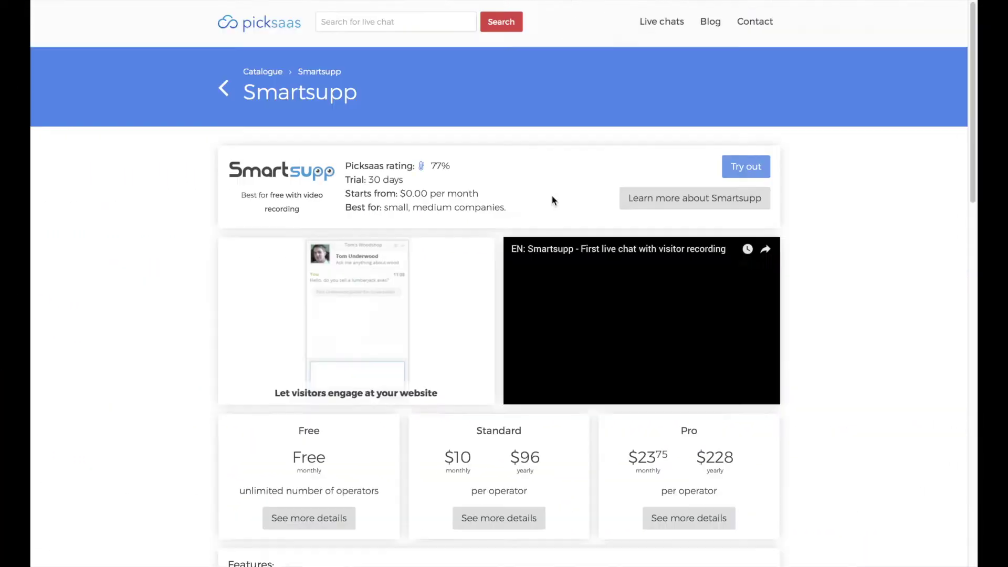
pyautogui.scroll(-4, 553, 197)
pyautogui.scroll(-3, 552, 196)
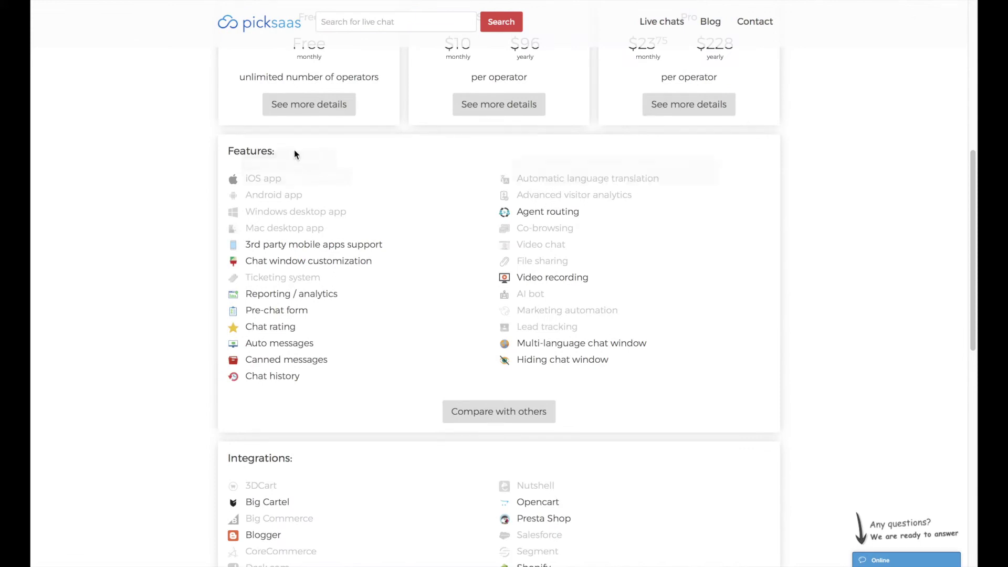
pyautogui.scroll(-4, 286, 391)
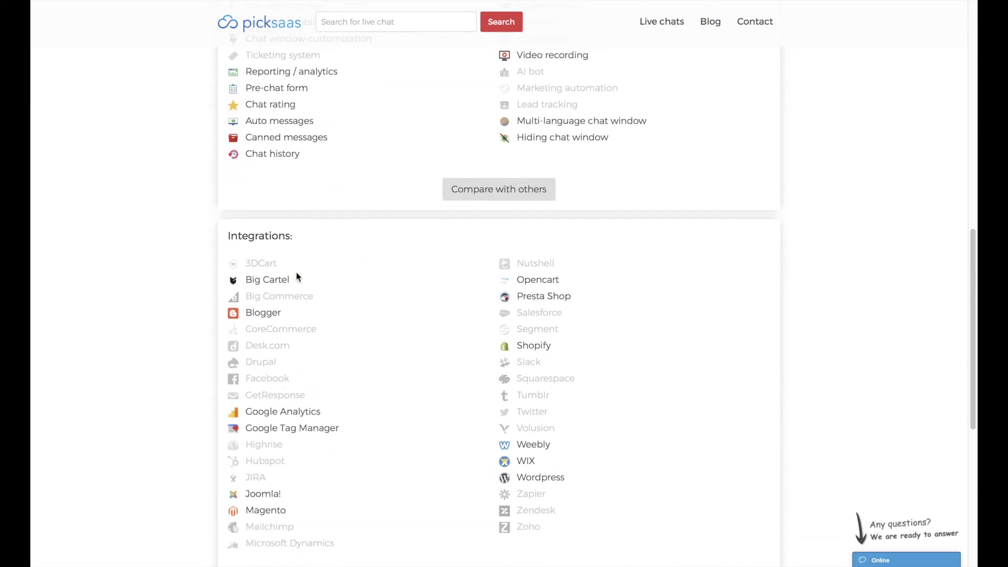
# - Zoom in to review the picksaas integrations list, then reset the zoom
pyautogui.hotkey('ctrl', '+')
pyautogui.hotkey('ctrl', '+')
pyautogui.hotkey('ctrl', '+')
pyautogui.scroll(-2, 383, 364)
pyautogui.scroll(3, 382, 364)
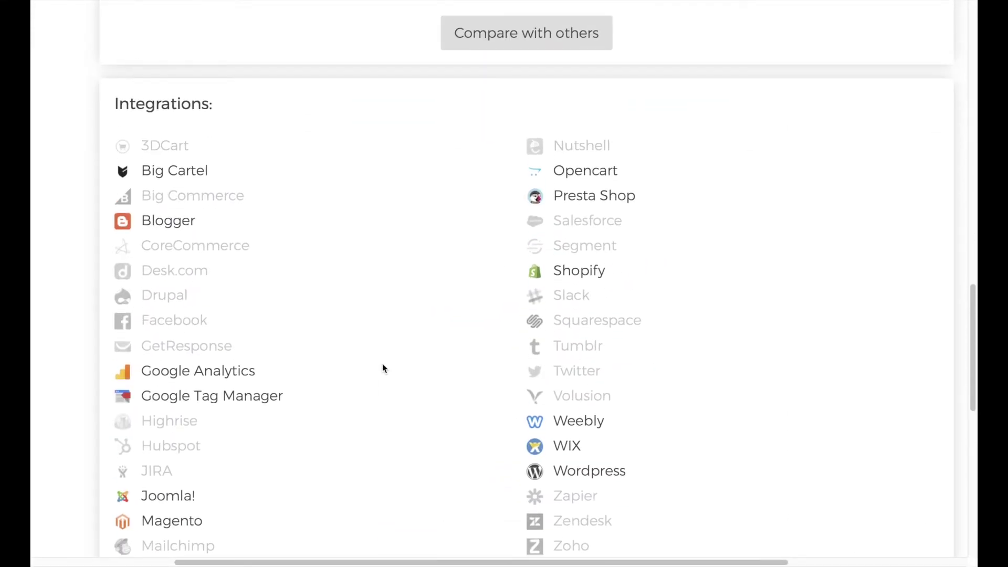
pyautogui.hotkey('ctrl', '0')
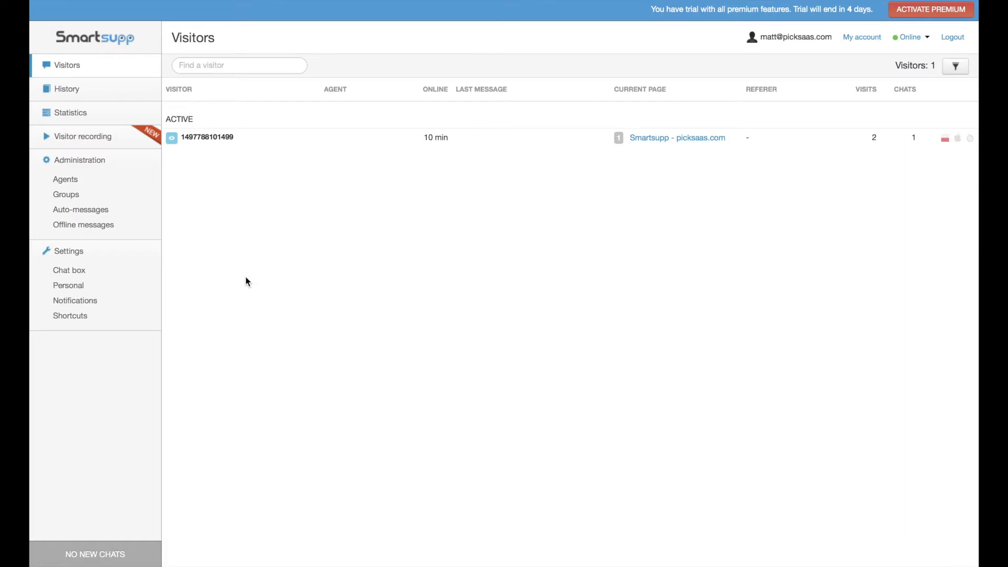
# - Open the chat History, view the Demo visitor conversation, and check Statistics
pyautogui.hotkey('ctrl', '+')
pyautogui.hotkey('ctrl', '+')
pyautogui.hotkey('ctrl', '+')
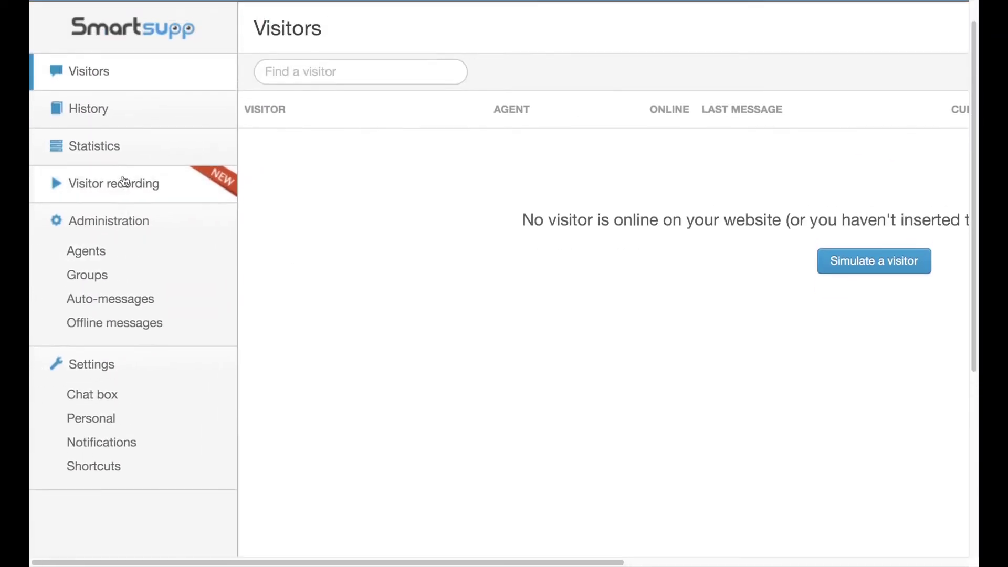
pyautogui.click(111, 64)
pyautogui.hotkey('ctrl', '0')
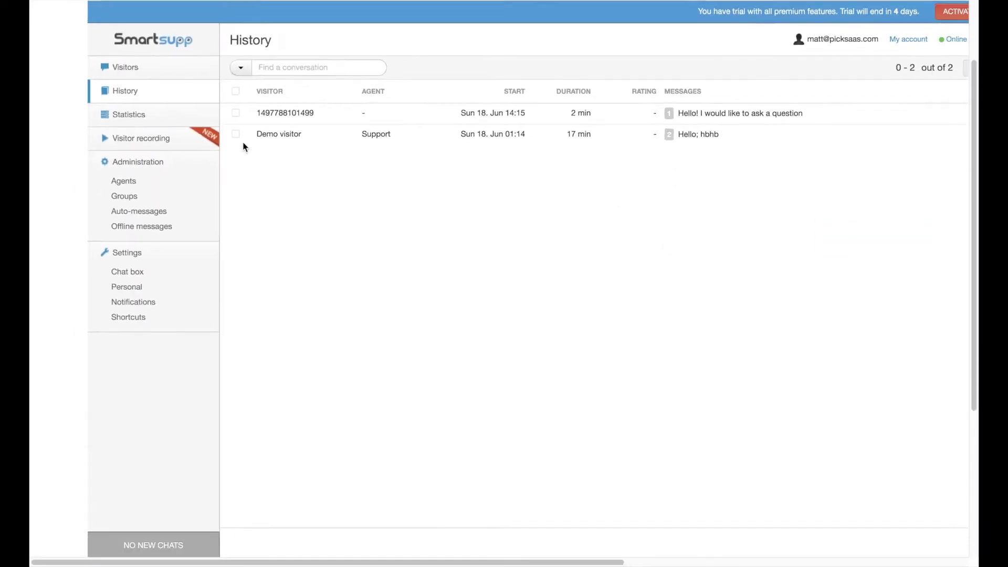
pyautogui.click(446, 111)
pyautogui.click(464, 132)
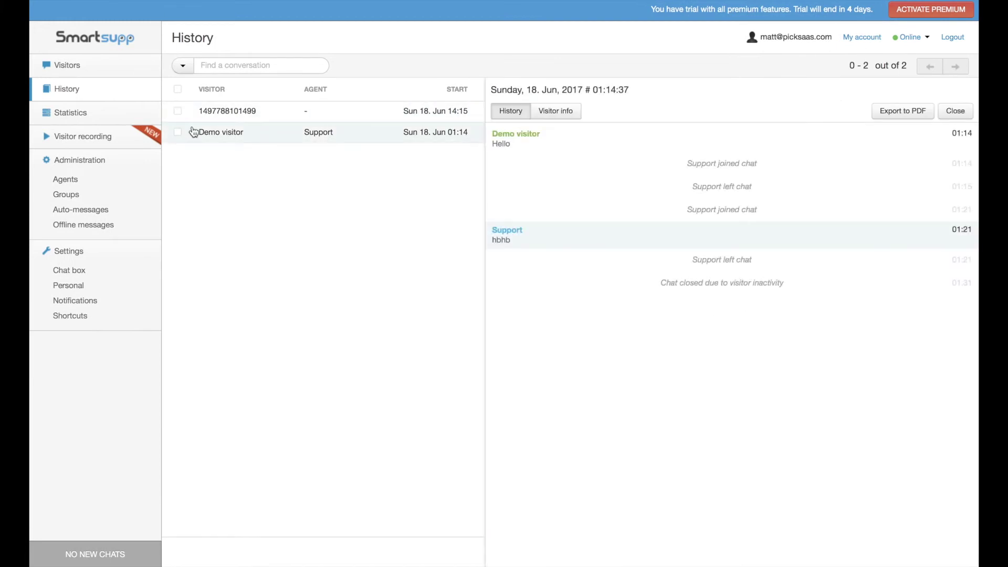
pyautogui.click(71, 114)
pyautogui.scroll(5, 240, 176)
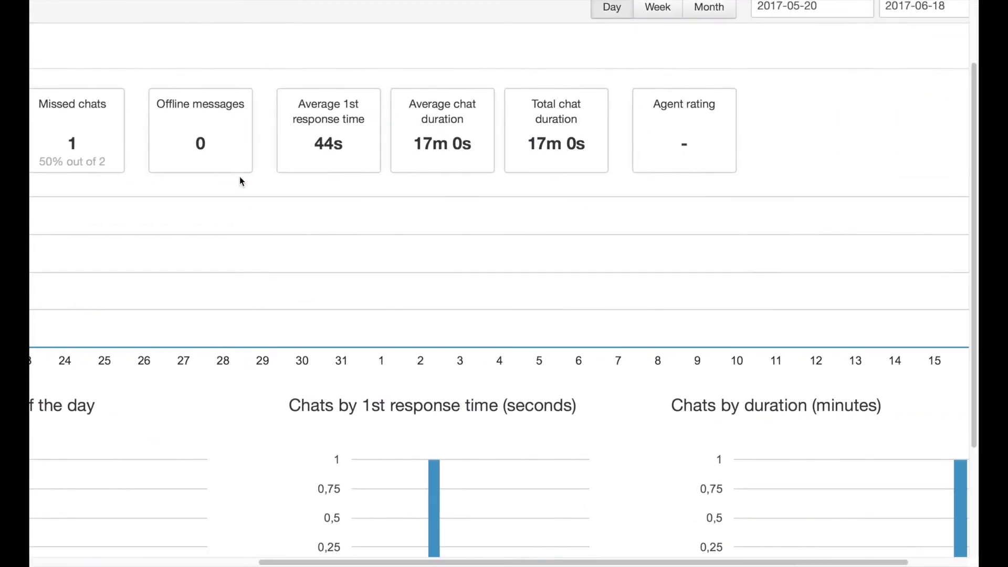
pyautogui.scroll(-10, 240, 177)
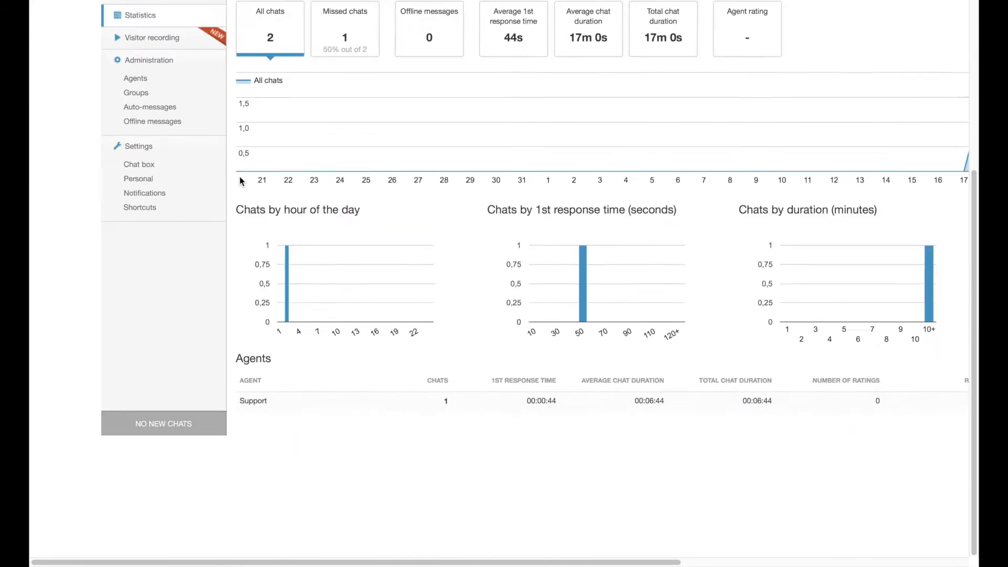
# - Browse Visitor recording, Agents, Auto-messages and Offline messages, then pick a dark red chat bar background
pyautogui.click(69, 139)
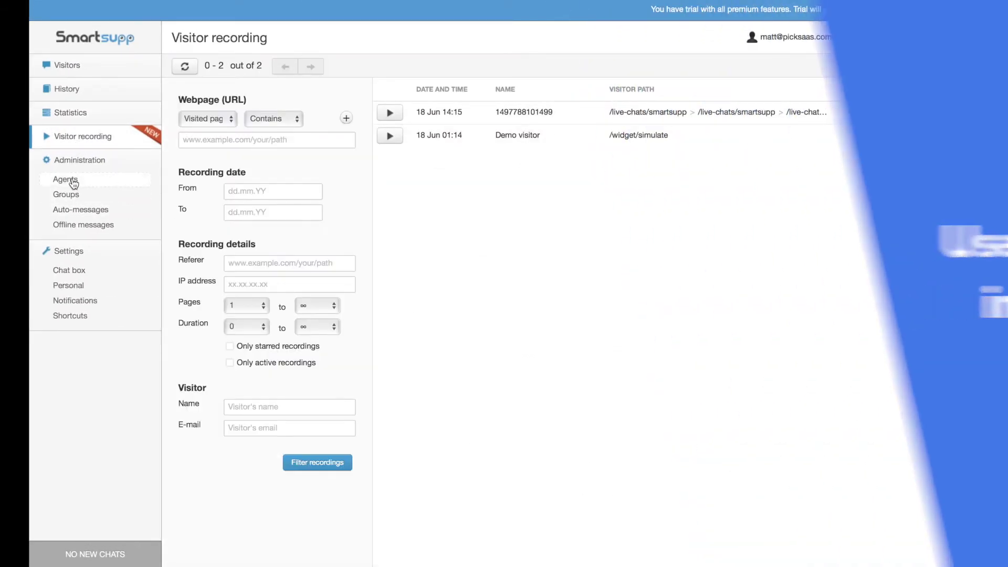
pyautogui.click(72, 180)
pyautogui.click(79, 210)
pyautogui.click(80, 224)
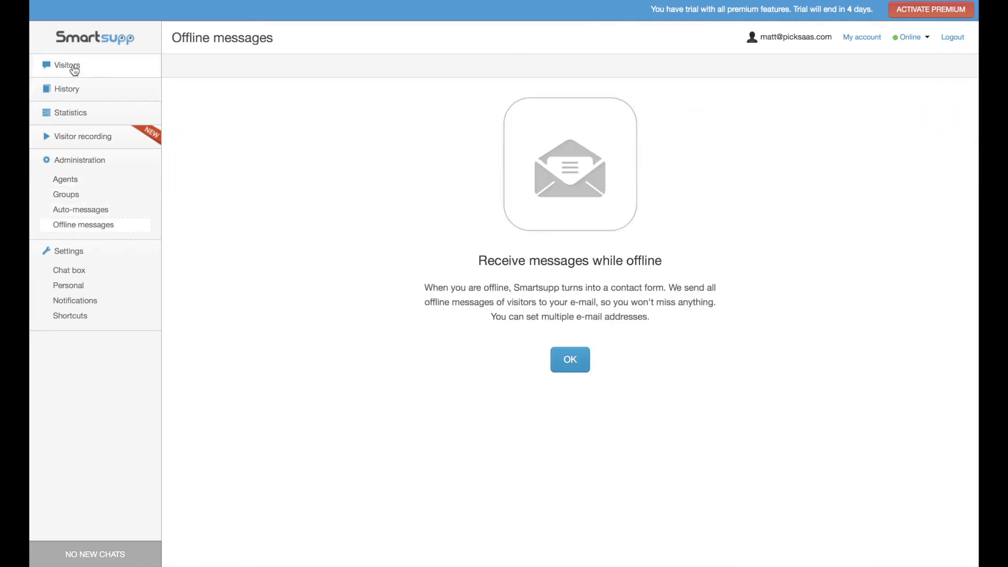
pyautogui.click(64, 68)
pyautogui.click(101, 95)
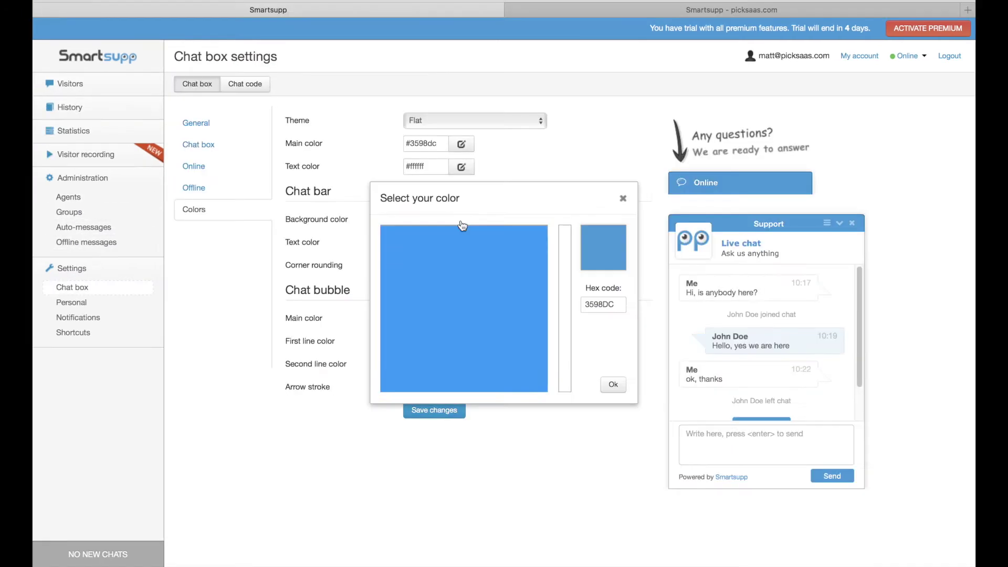
pyautogui.click(519, 325)
pyautogui.moveTo(565, 323); pyautogui.dragTo(565, 388)
# - Apply #661C11 chat bar background, #F22E2E chat bar text, and darker chat bubble colours
pyautogui.click(614, 385)
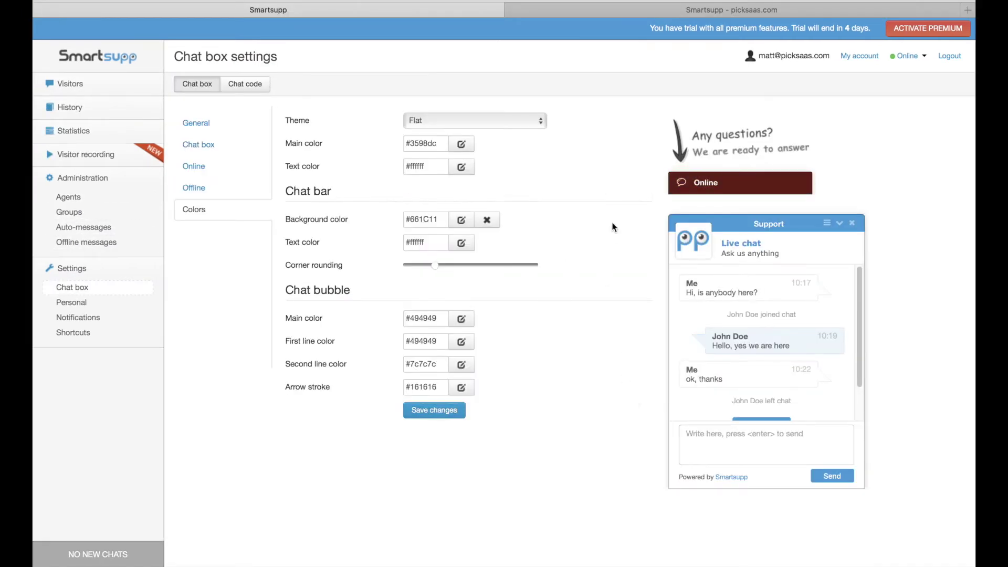
pyautogui.click(464, 243)
pyautogui.click(528, 428)
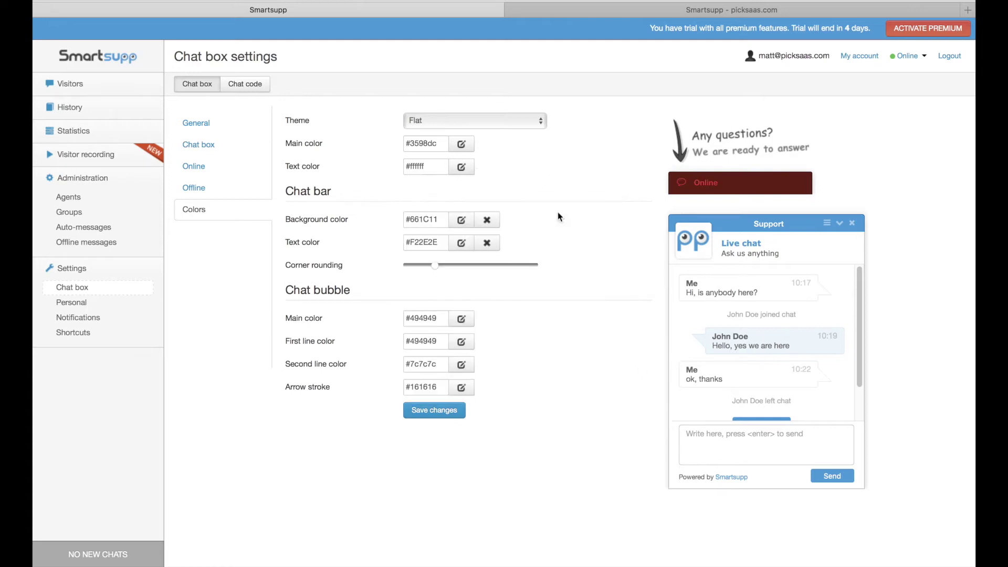
pyautogui.click(468, 327)
pyautogui.click(381, 337)
# - Switch the chat box theme to Default
pyautogui.click(465, 121)
pyautogui.click(465, 110)
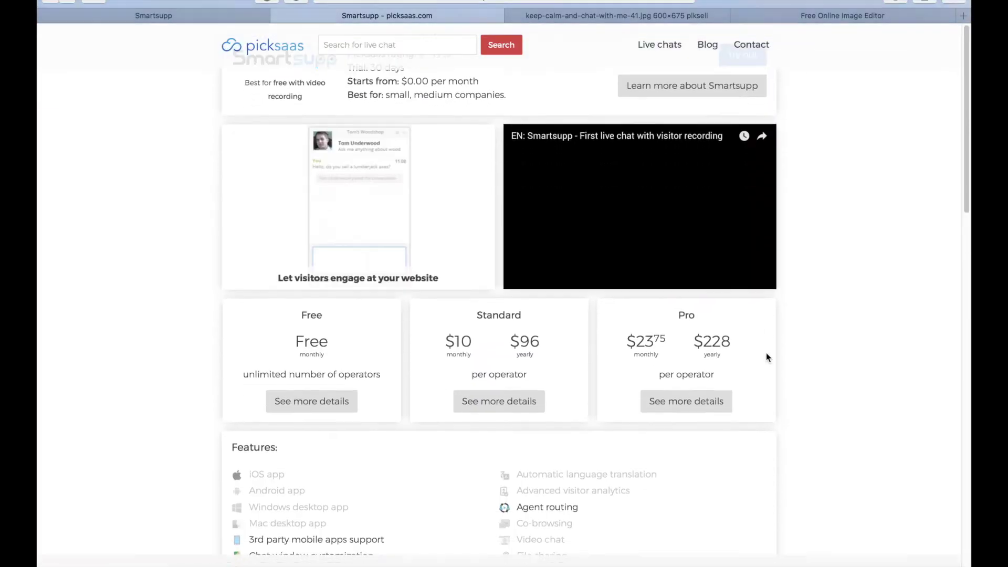
pyautogui.scroll(-5, 767, 352)
pyautogui.scroll(-1, 767, 358)
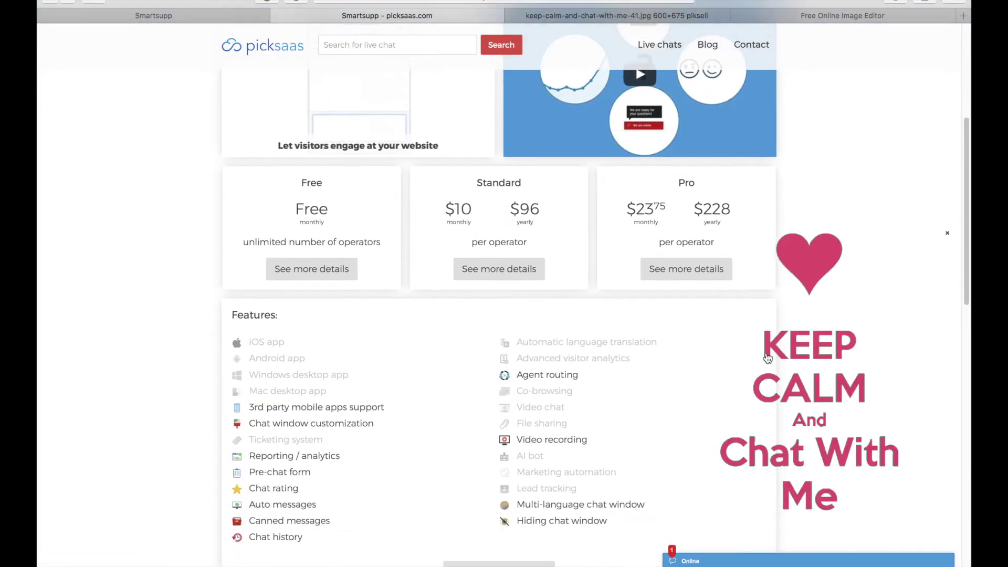
pyautogui.scroll(5, 801, 405)
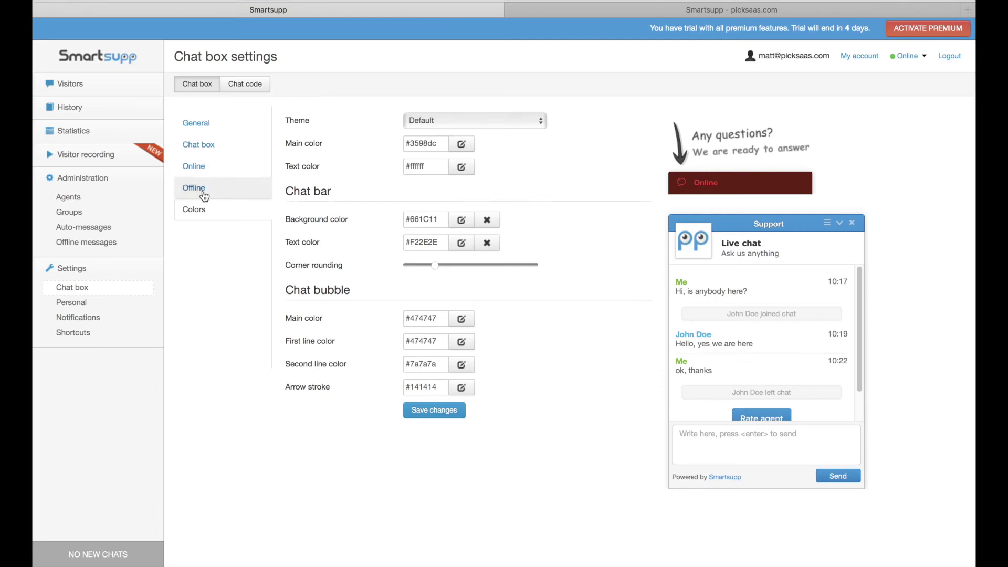
# - Enter the Offline description 'Sorry, we cannot answe right n'
pyautogui.click(193, 188)
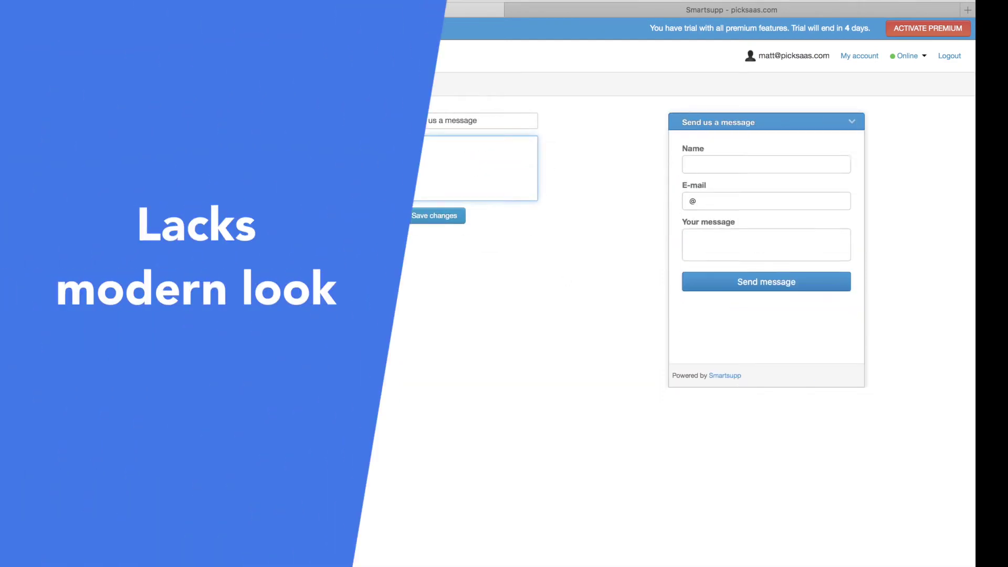
pyautogui.write('Sorry, we cannot answe right now ...')
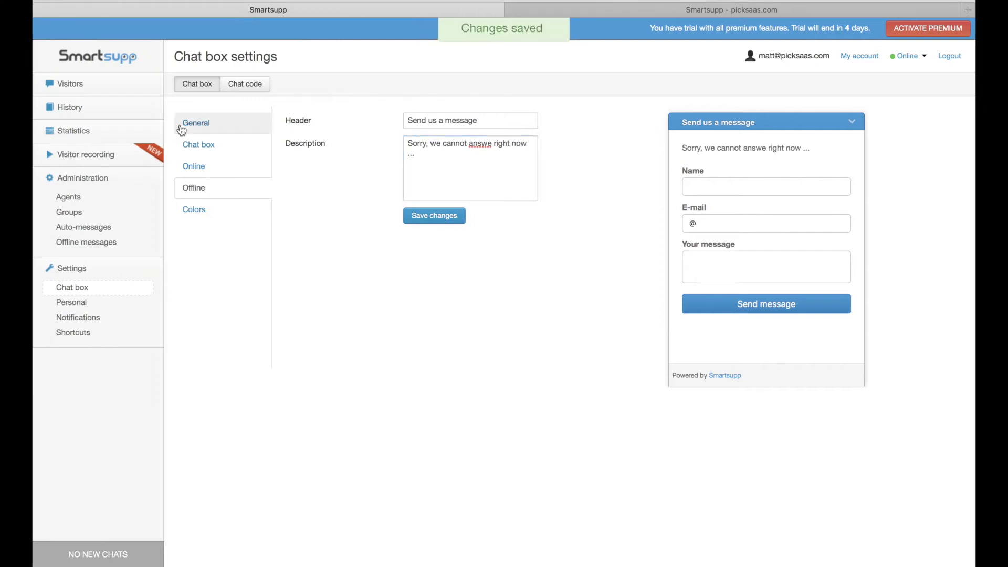
pyautogui.click(182, 130)
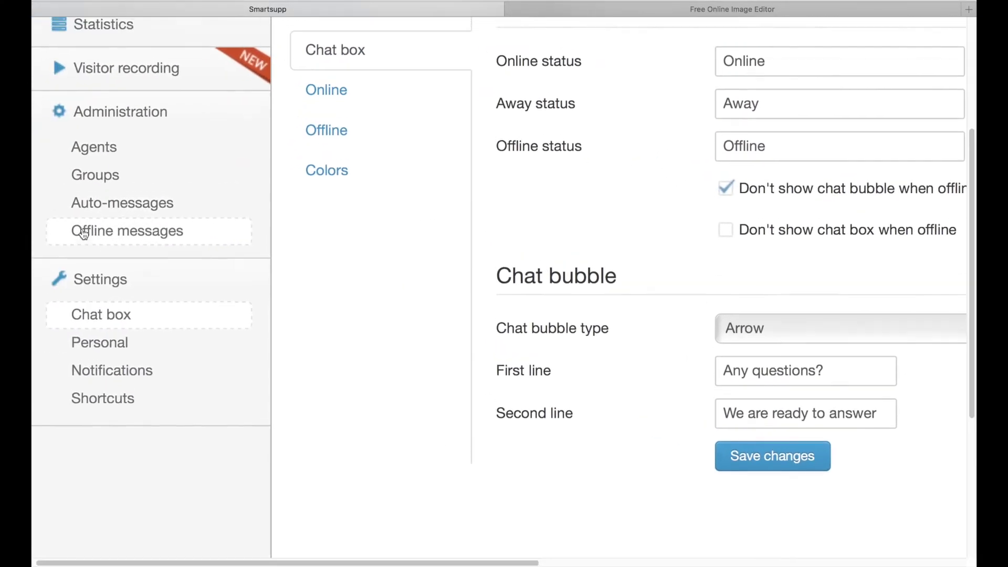
# - Start a new auto-message ending 'How can I help?' with a Delay on website condition
pyautogui.click(99, 224)
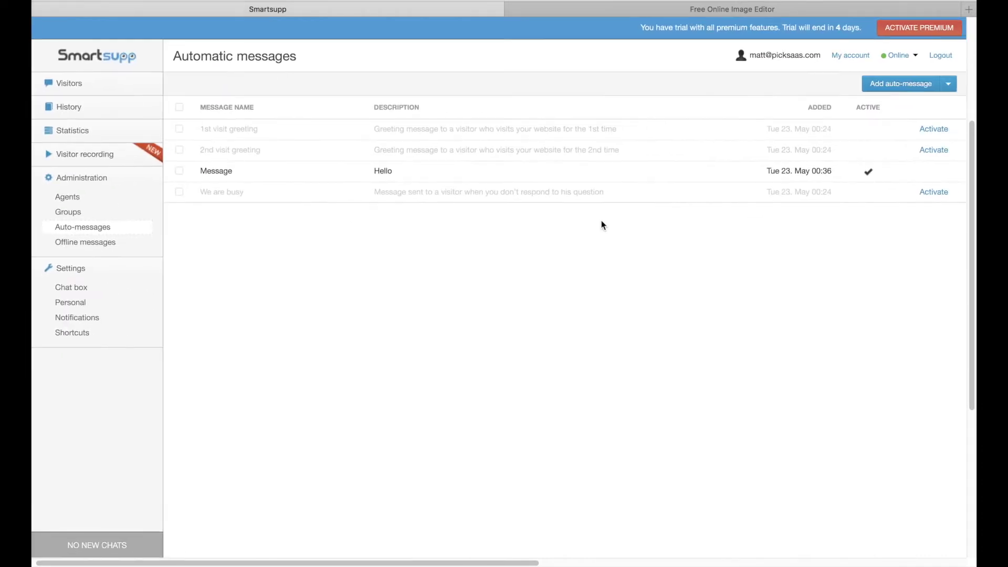
pyautogui.click(901, 84)
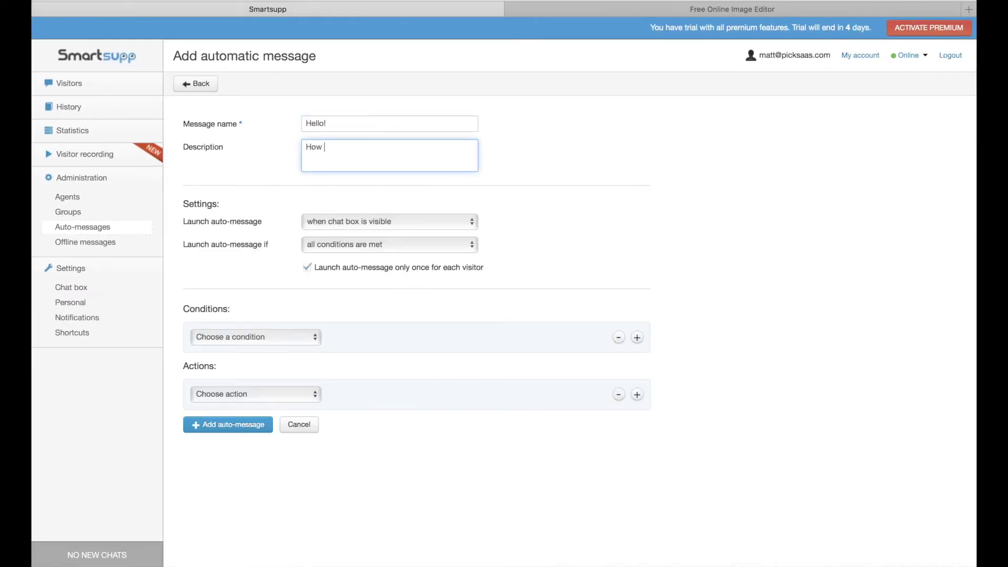
pyautogui.write('p?')
pyautogui.click(291, 336)
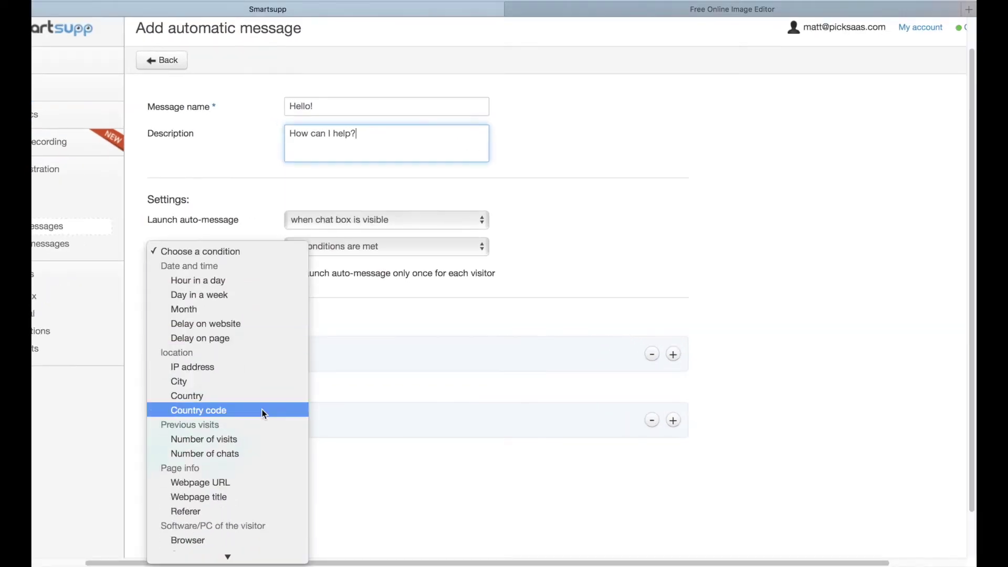
pyautogui.click(232, 223)
# - Set a 25-second delay, make it send a message to the visitor, and save Hello!
pyautogui.click(387, 352)
pyautogui.write('25')
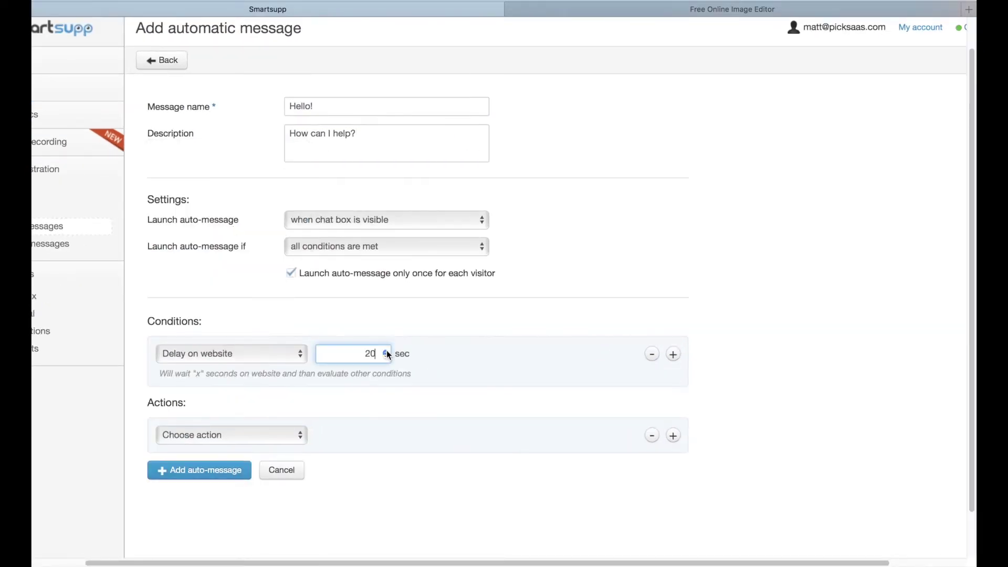
pyautogui.scroll(-1, 414, 405)
pyautogui.click(242, 391)
pyautogui.click(261, 405)
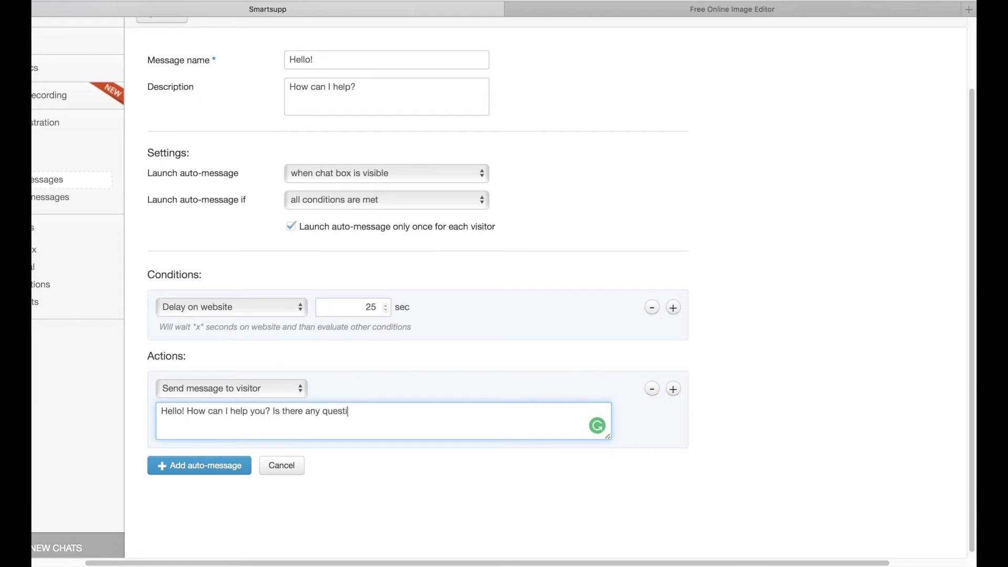
pyautogui.click(168, 469)
pyautogui.click(36, 73)
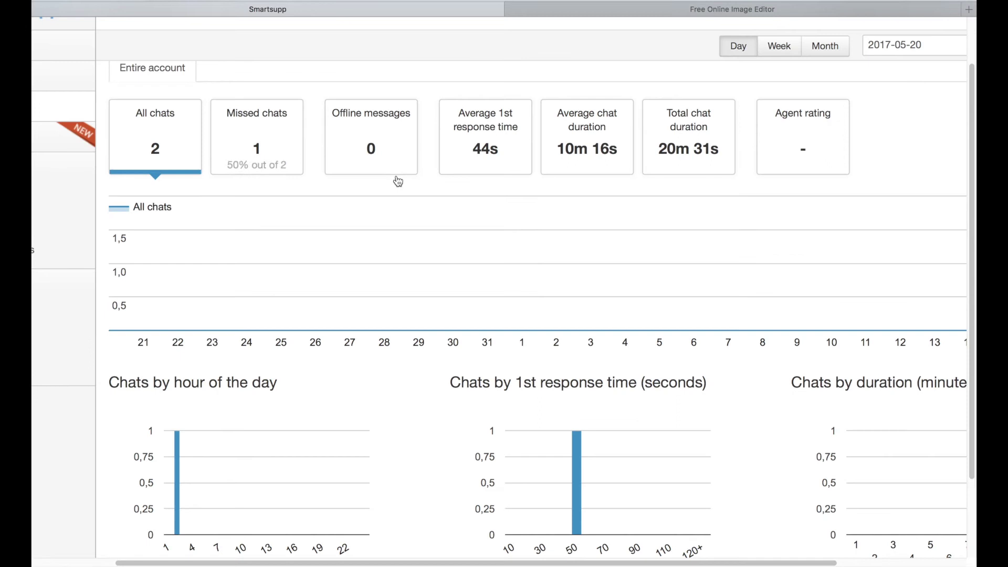
# - Chart offline messages, average and total chat duration by month, then dismiss the Shortcuts intro
pyautogui.click(453, 194)
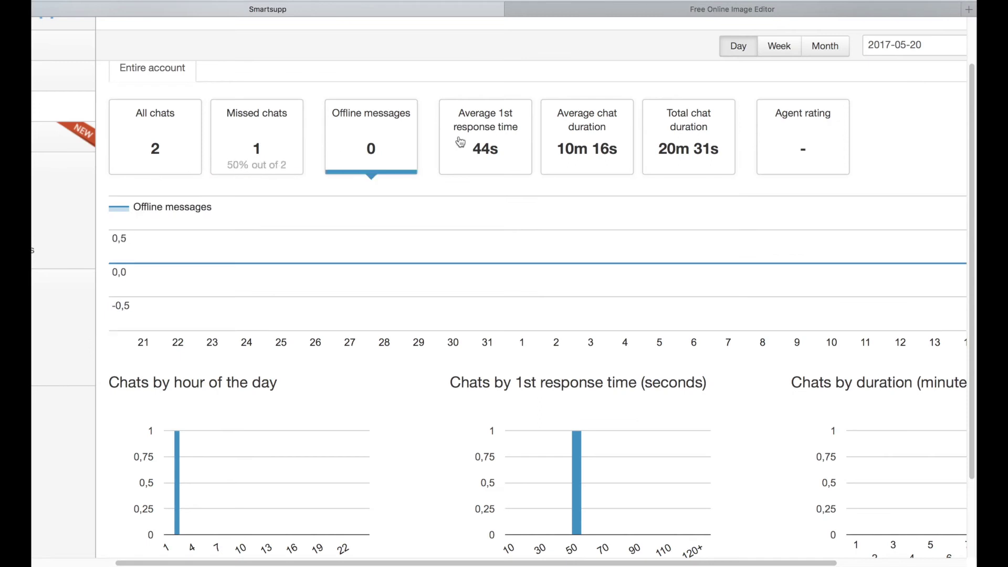
pyautogui.click(602, 176)
pyautogui.click(677, 172)
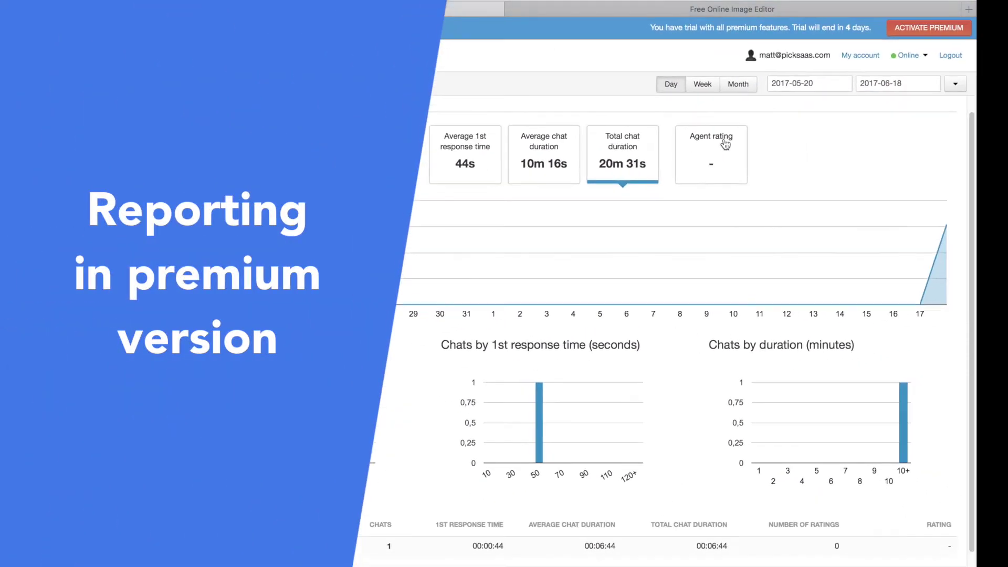
pyautogui.click(738, 86)
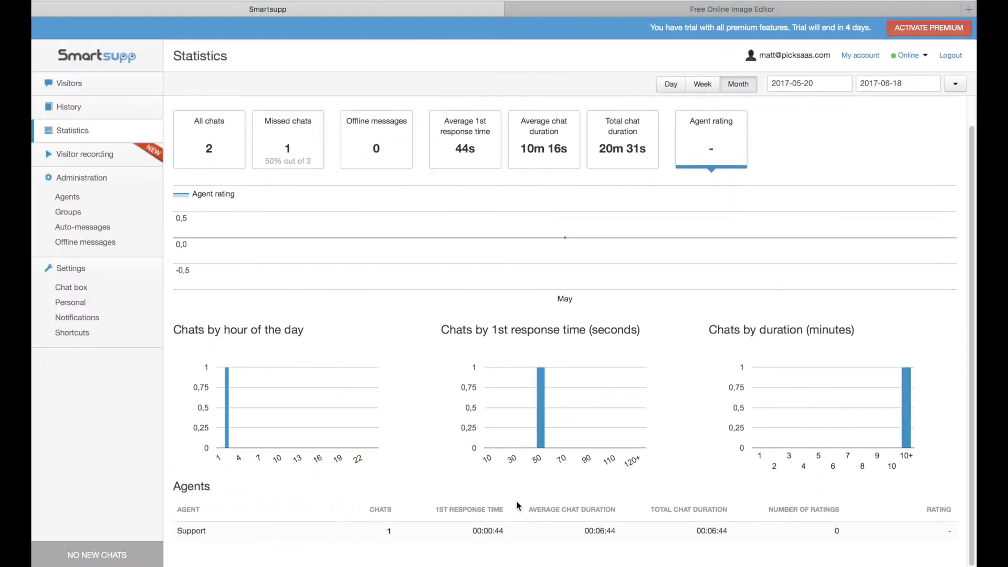
pyautogui.press('super+0')
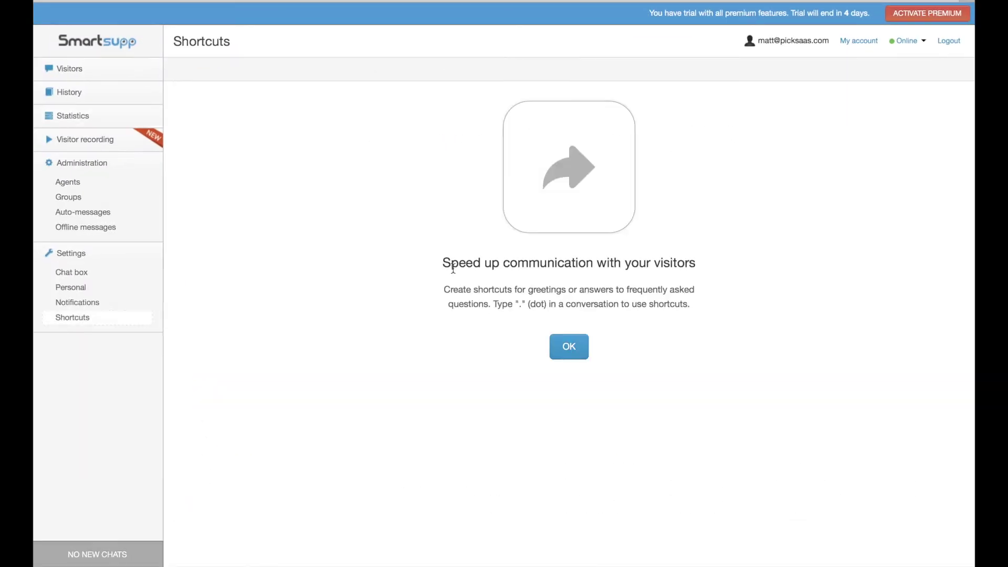
pyautogui.click(568, 347)
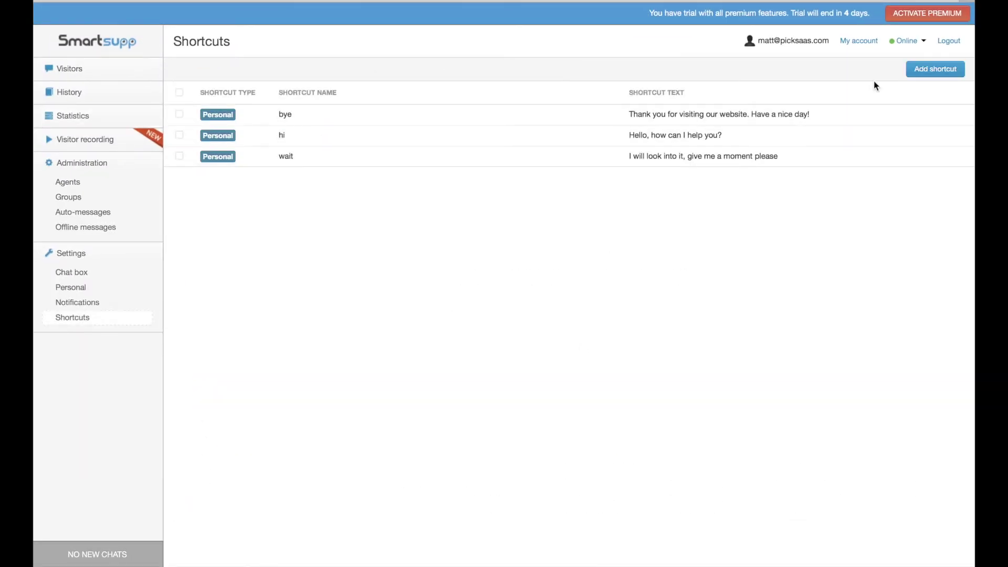
# - Add personal shortcut Hello! asking whether everything about the pricing is understandable
pyautogui.click(930, 71)
pyautogui.click(418, 106)
pyautogui.scroll(5, 418, 106)
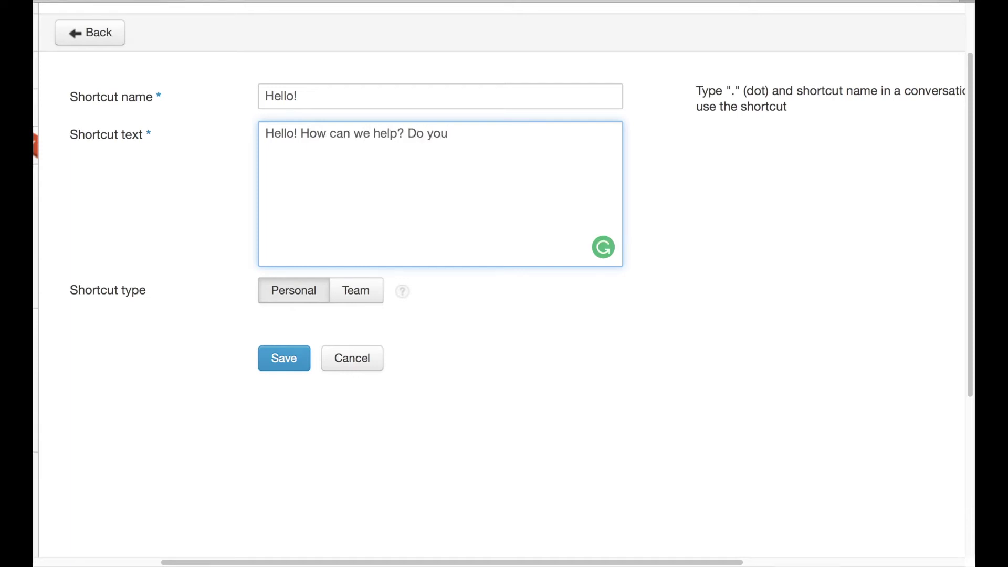
pyautogui.press('BackSpace')
pyautogui.press('BackSpace')
pyautogui.press('BackSpace')
pyautogui.press('BackSpace')
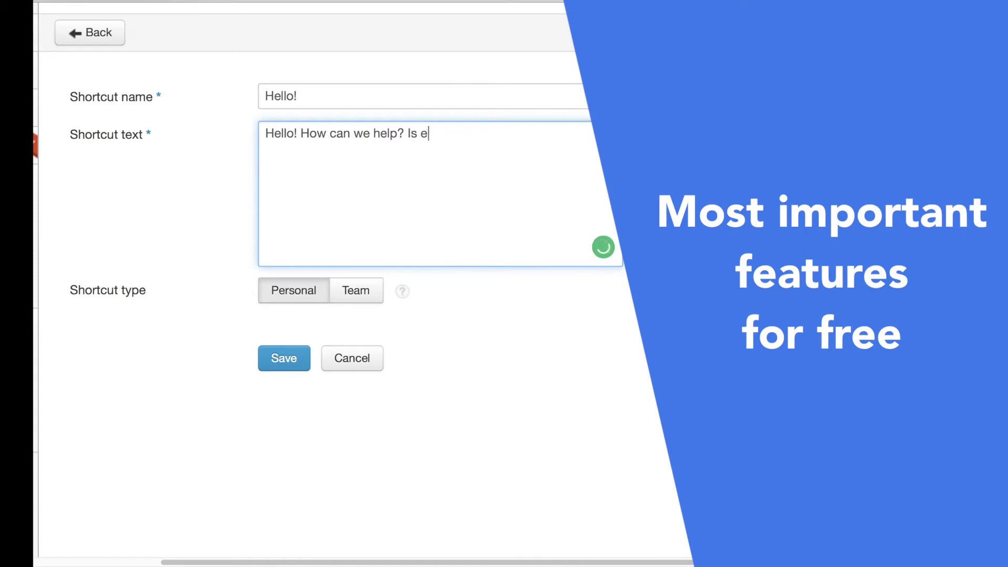
pyautogui.write('ything about our pricing understandable?')
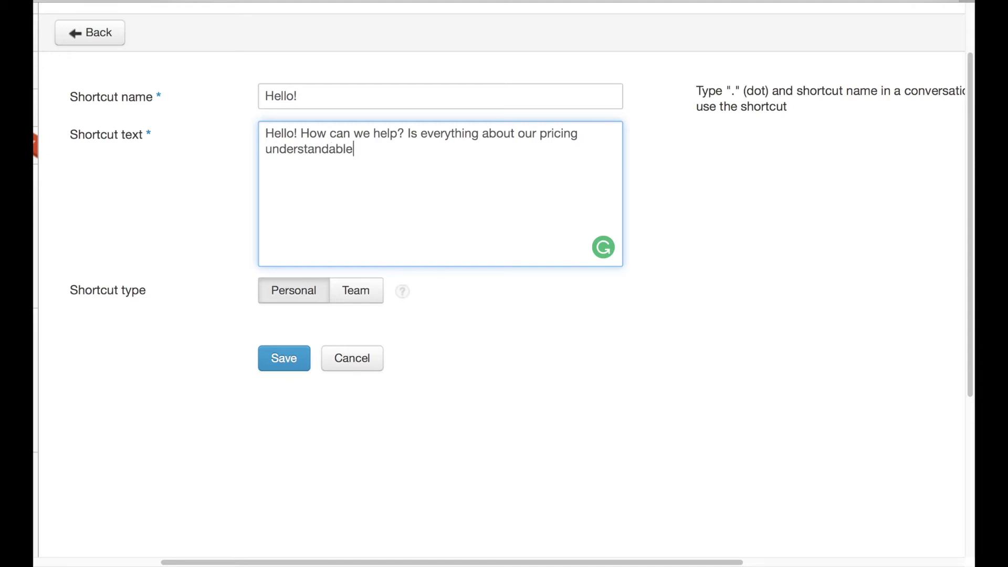
pyautogui.click(294, 358)
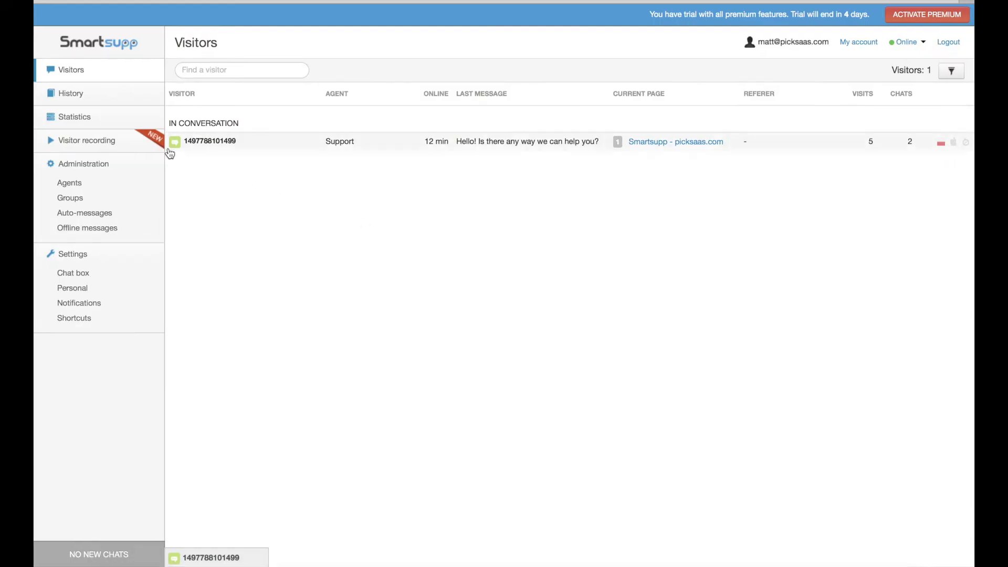
# - Replay the visitor's 18 czerwca 14:15 recording and jump further along its timeline
pyautogui.scroll(5, 169, 152)
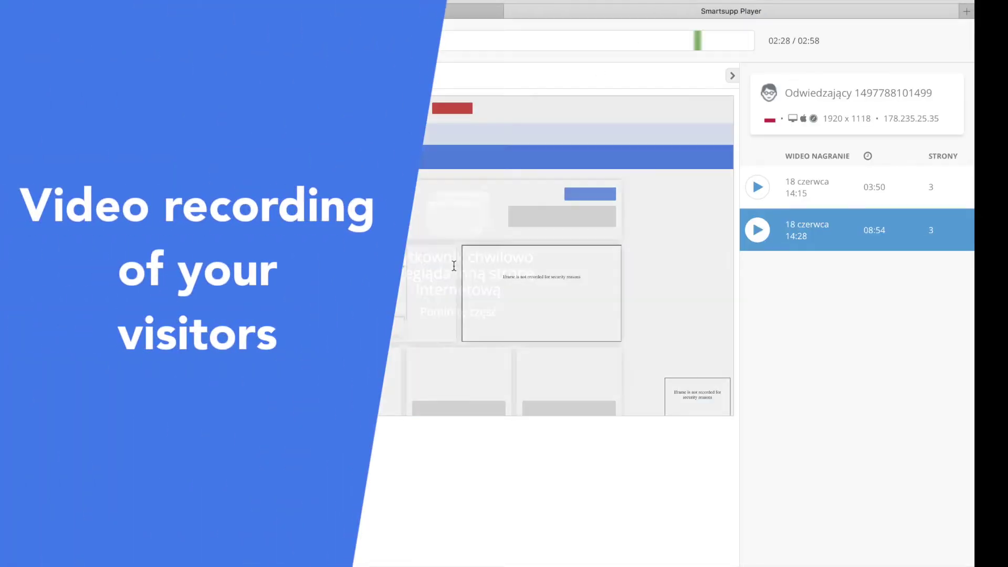
pyautogui.scroll(3, 478, 243)
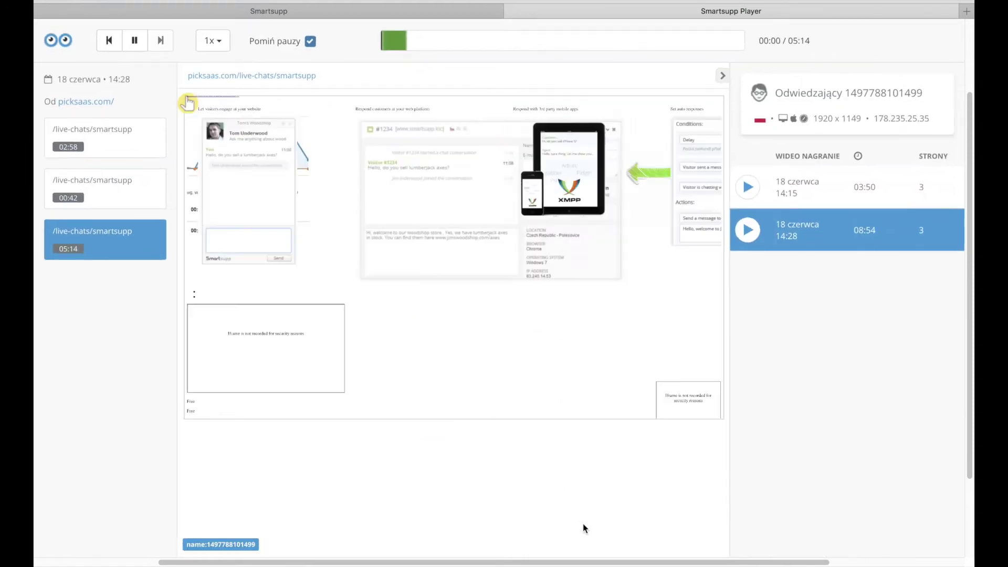
pyautogui.click(774, 194)
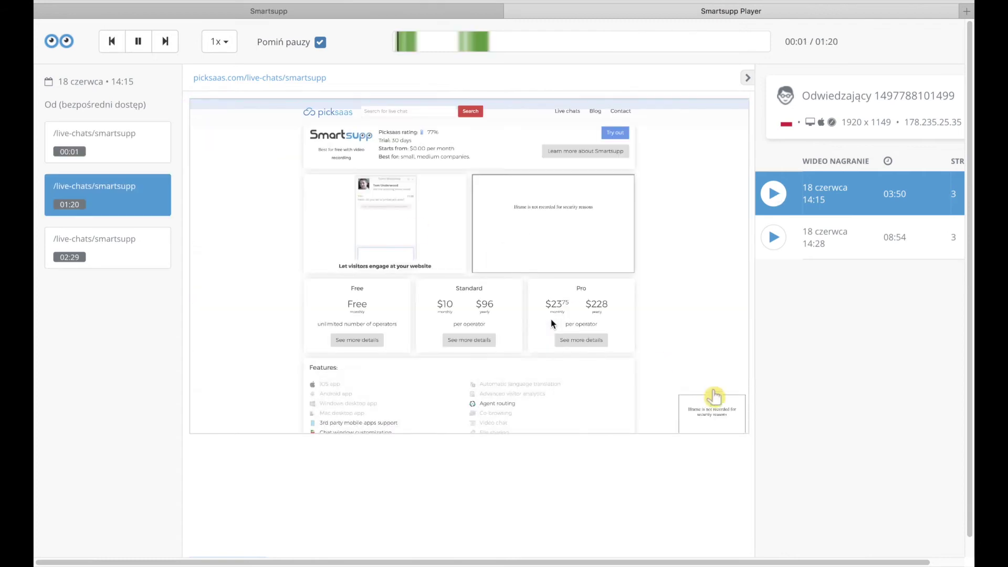
pyautogui.click(480, 48)
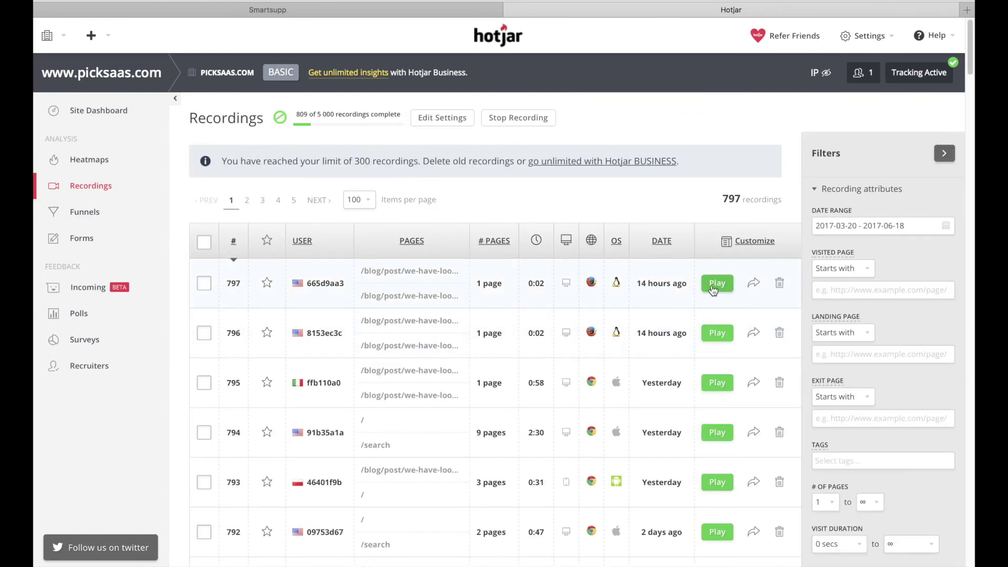
# - Open Hotjar's picksaas Home page click heatmap (394 clicks) and scroll through it
pyautogui.click(88, 160)
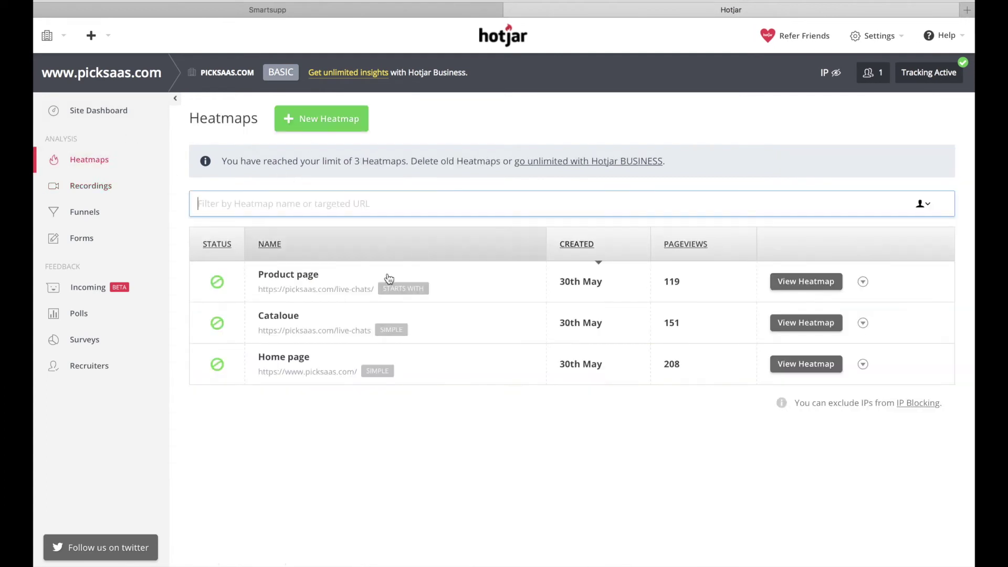
pyautogui.click(822, 363)
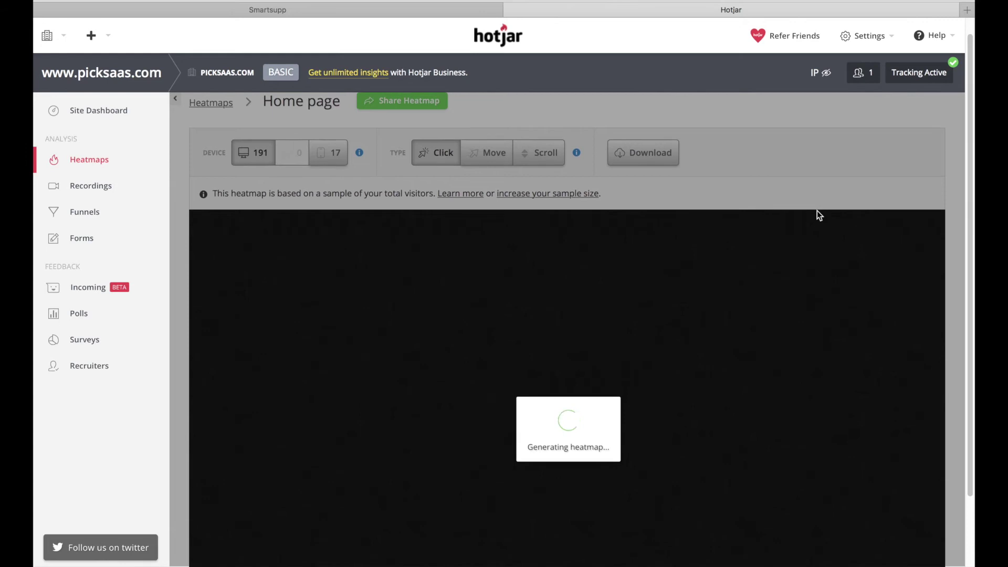
pyautogui.scroll(-5, 817, 210)
pyautogui.scroll(-15, 817, 210)
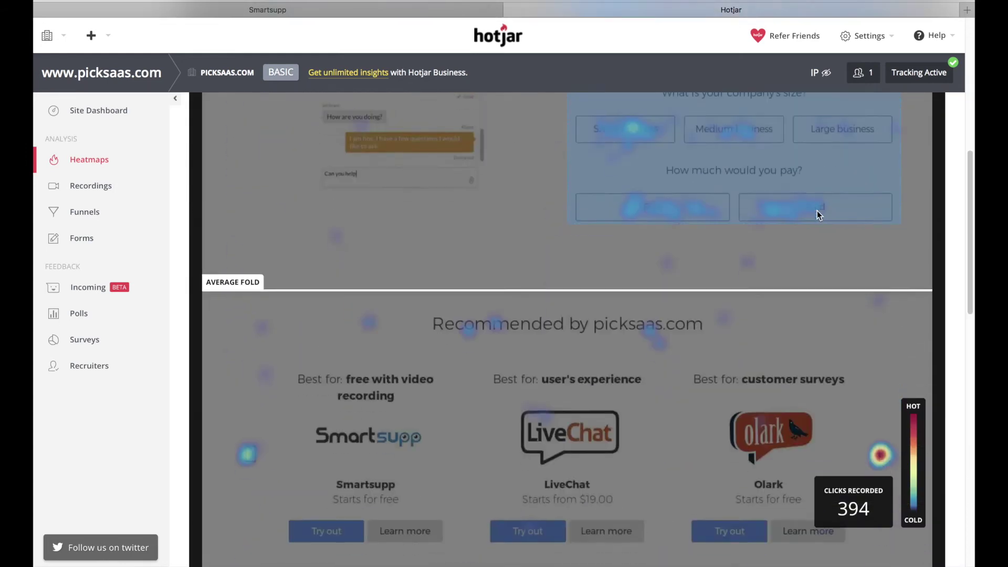
pyautogui.scroll(20, 817, 210)
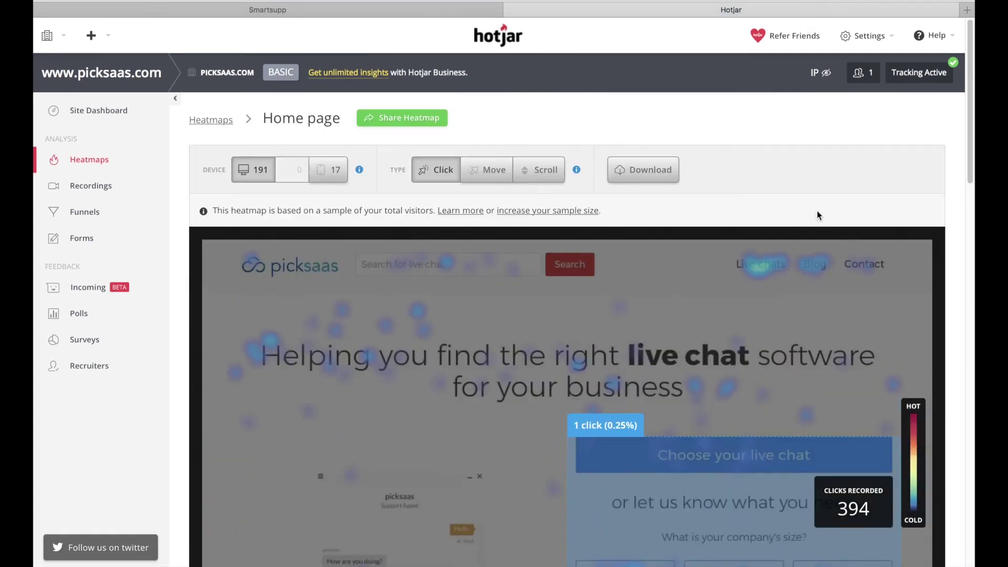
pyautogui.scroll(-2, 818, 210)
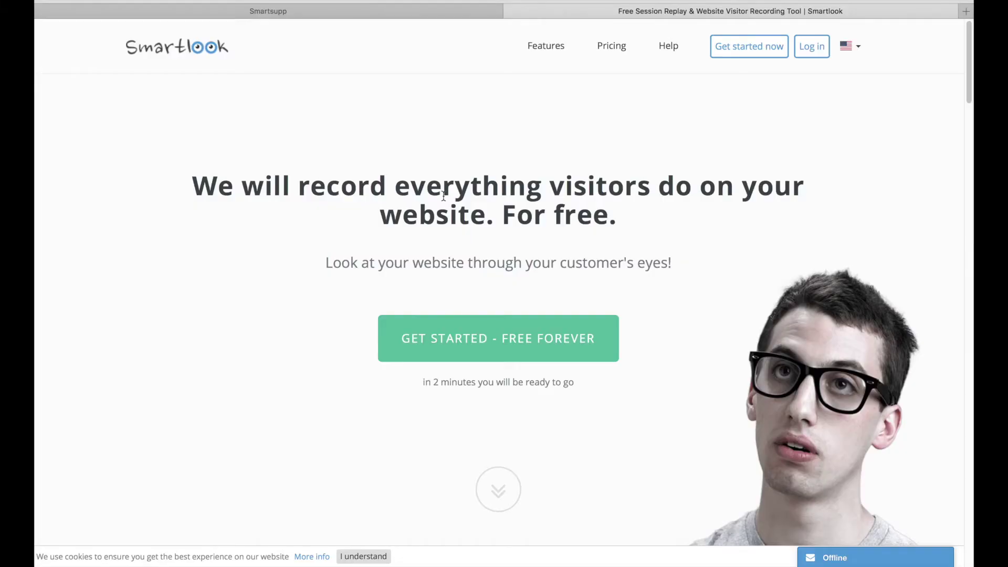
# - Browse the Smartlook homepage offering free website visitor recording
pyautogui.scroll(-10, 444, 196)
pyautogui.scroll(2, 444, 196)
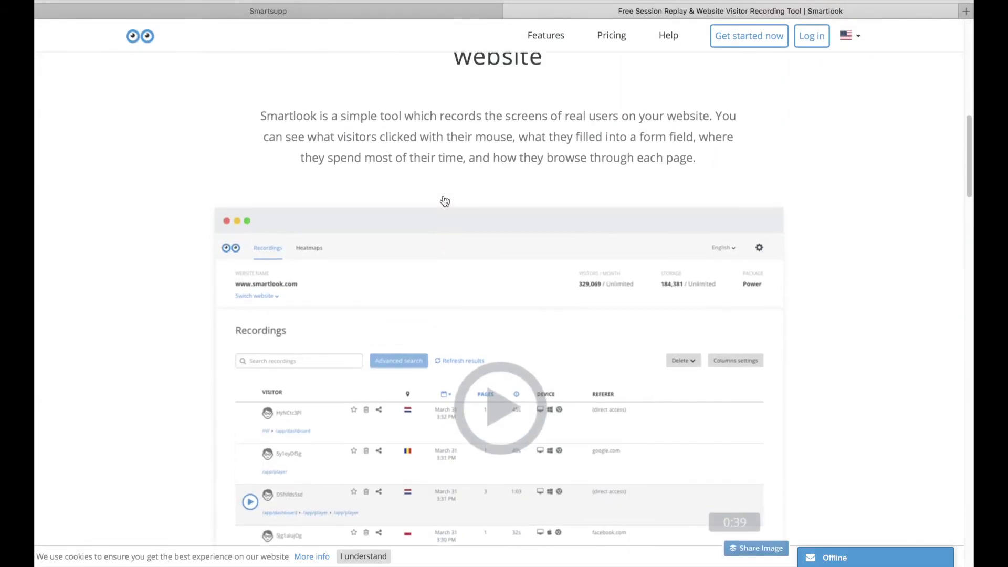
pyautogui.scroll(-9, 444, 195)
pyautogui.scroll(-15, 443, 194)
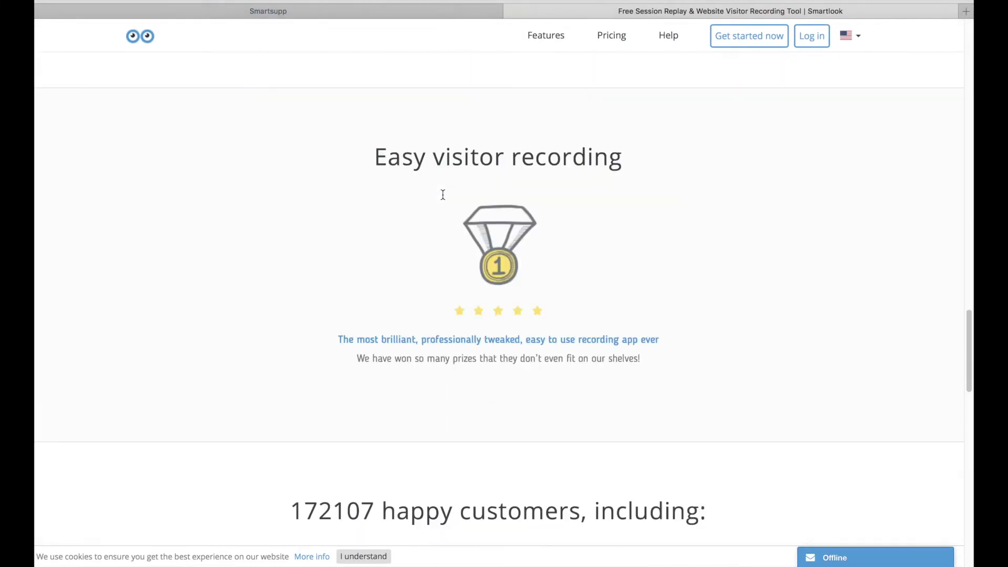
pyautogui.scroll(20, 443, 194)
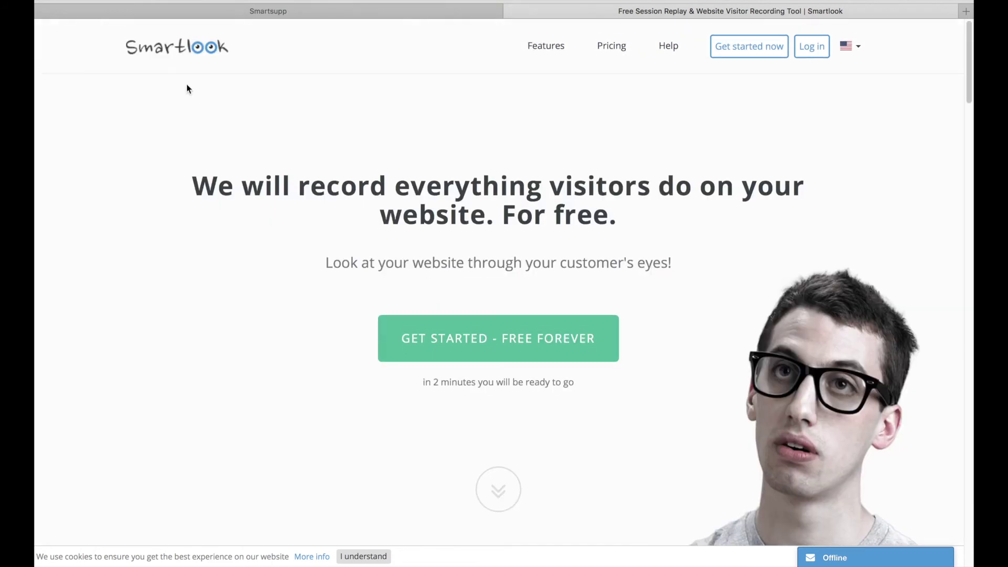
pyautogui.scroll(3, 180, 65)
pyautogui.scroll(2, 183, 68)
# - Open the Features page and scroll through visitor journeys, heatmaps and visitor filters
pyautogui.click(576, 47)
pyautogui.scroll(-12, 804, 209)
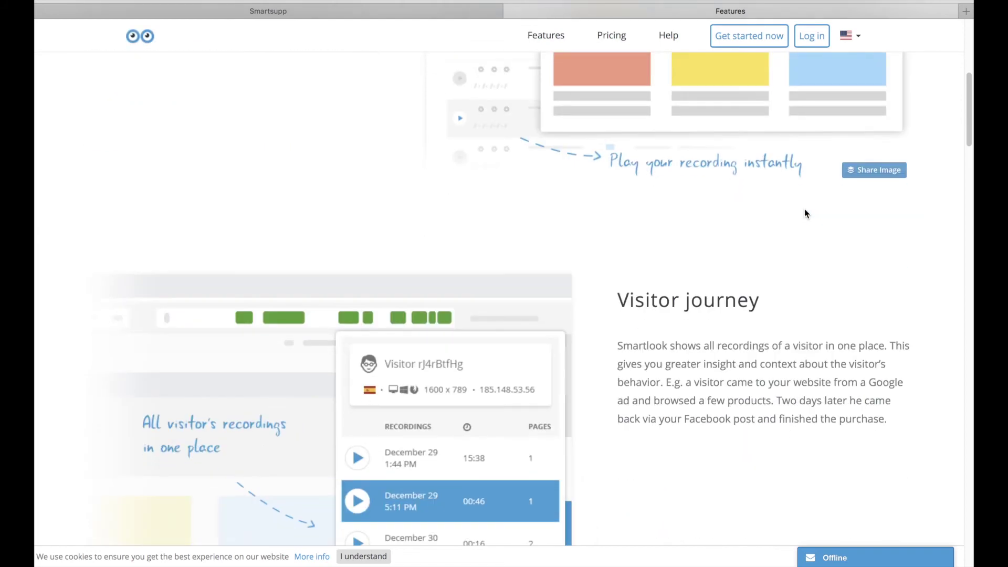
pyautogui.scroll(-10, 805, 210)
pyautogui.scroll(5, 805, 210)
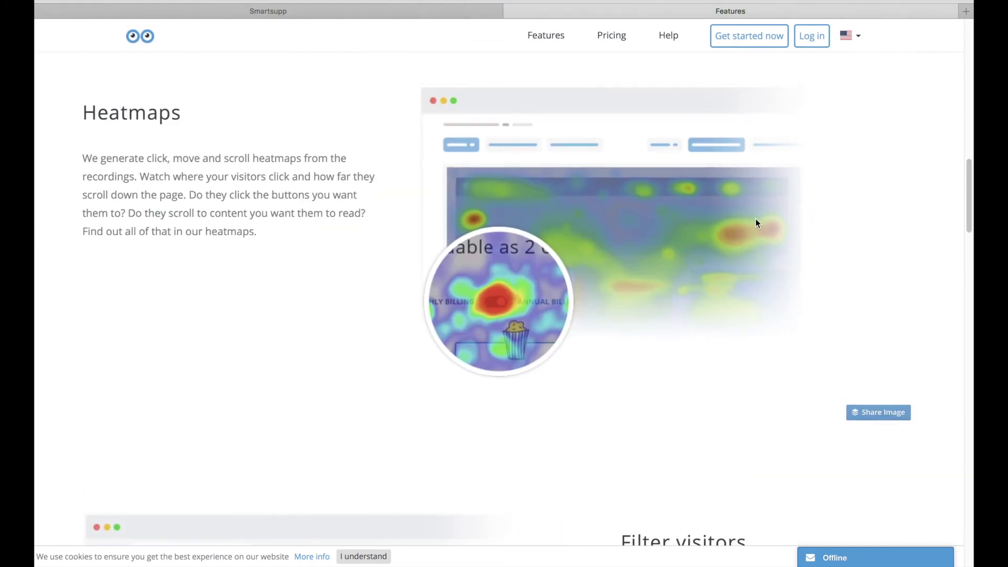
pyautogui.scroll(-6, 591, 247)
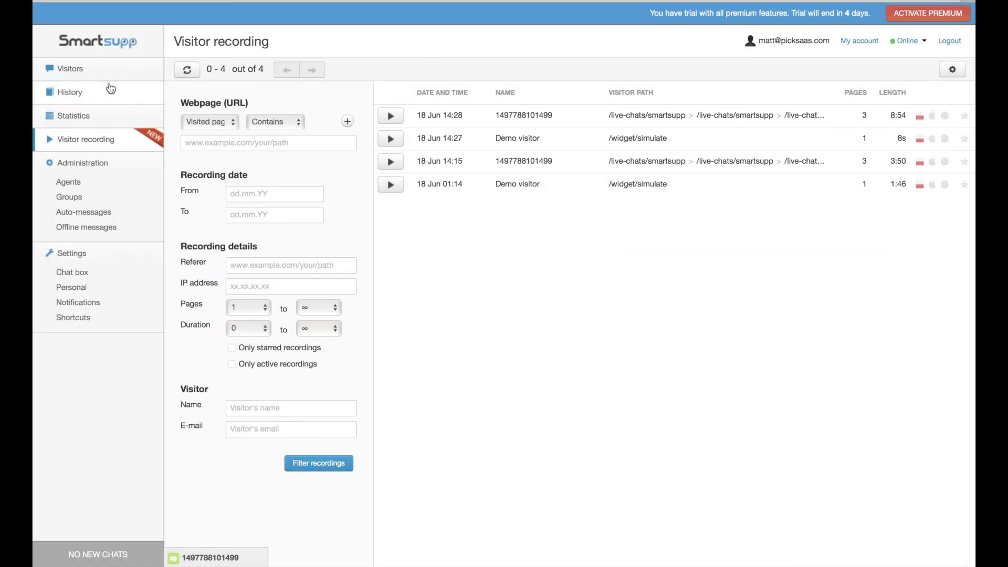
# - Look through chat history and statistics, then open the chat with the conversing visitor
pyautogui.click(109, 78)
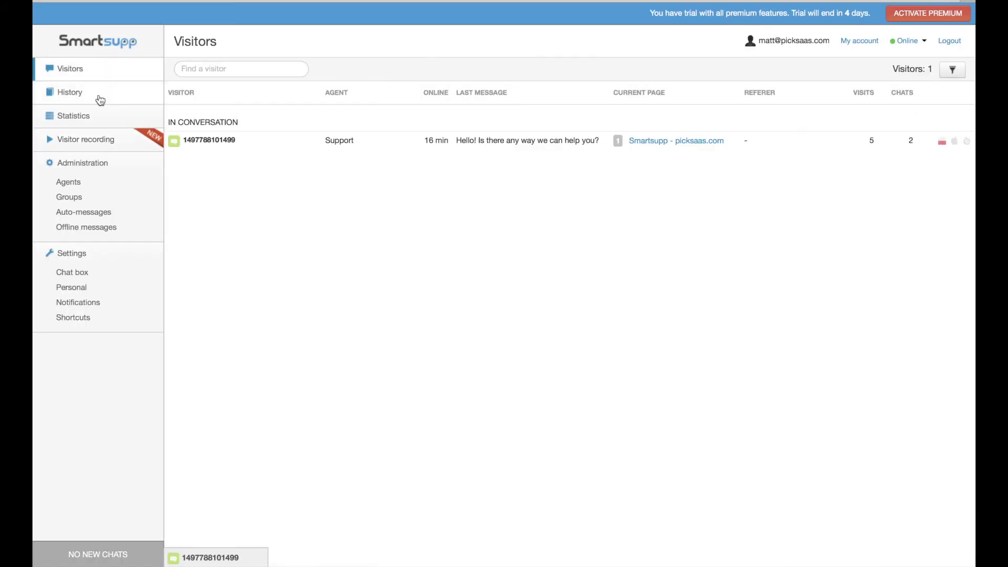
pyautogui.click(124, 92)
pyautogui.click(120, 121)
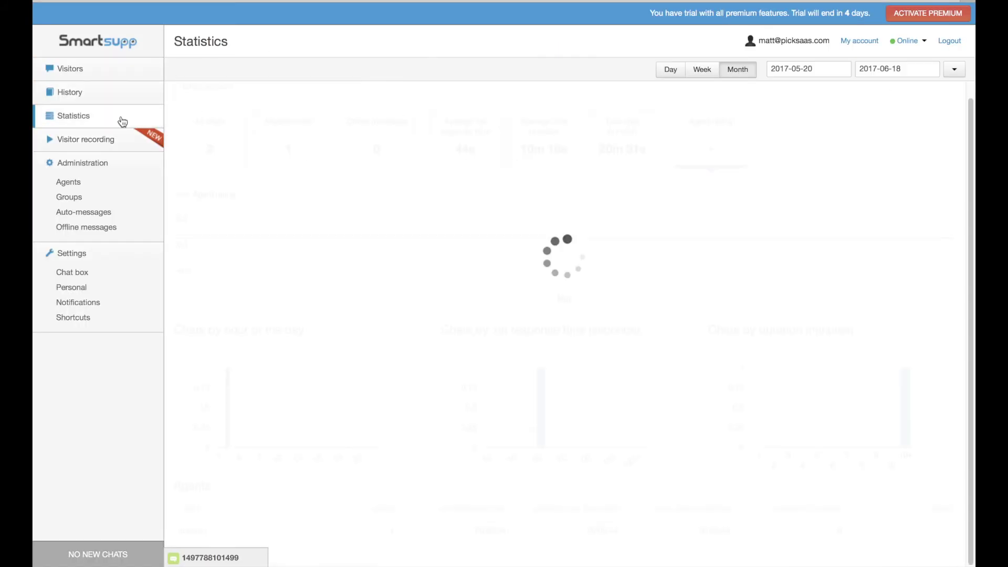
pyautogui.click(127, 98)
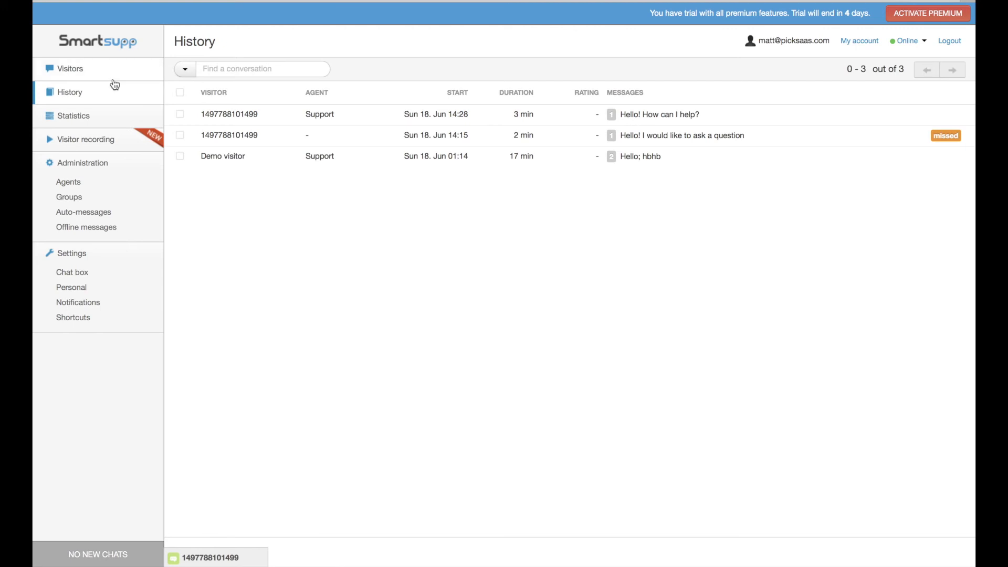
pyautogui.click(114, 79)
pyautogui.click(524, 147)
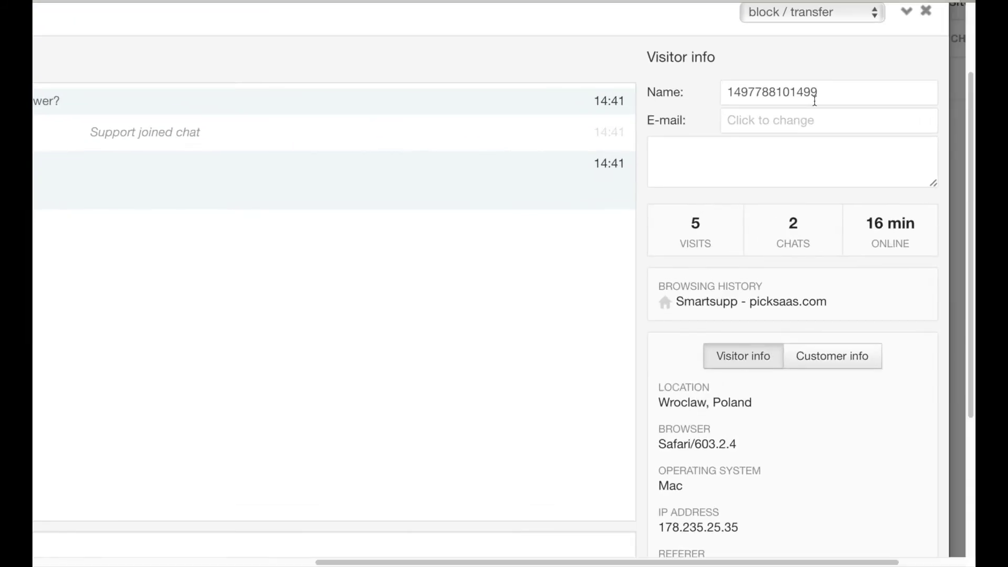
# - Replace the visitor's numeric name with a first name
pyautogui.press('super+a')
pyautogui.write('Mat')
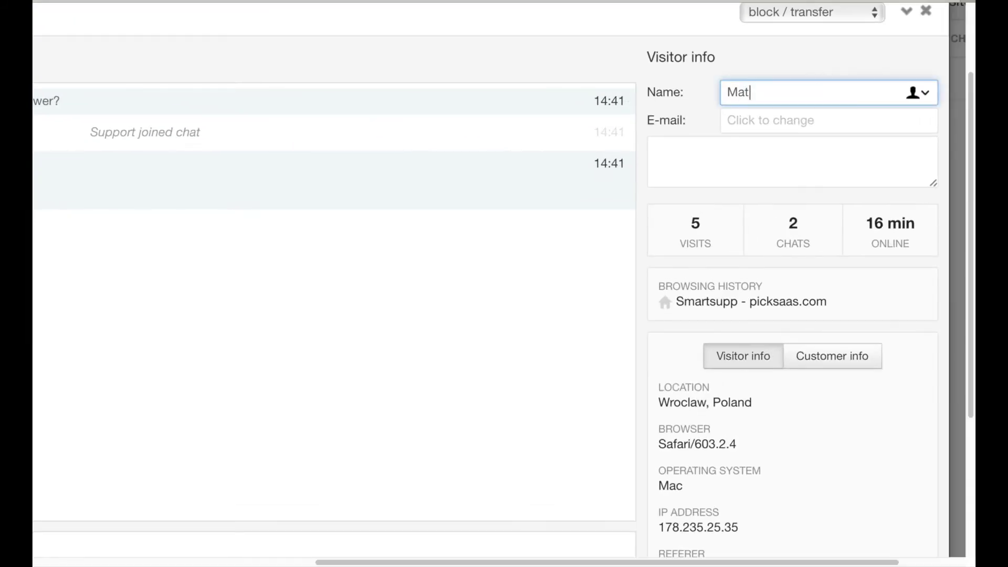
pyautogui.click(824, 116)
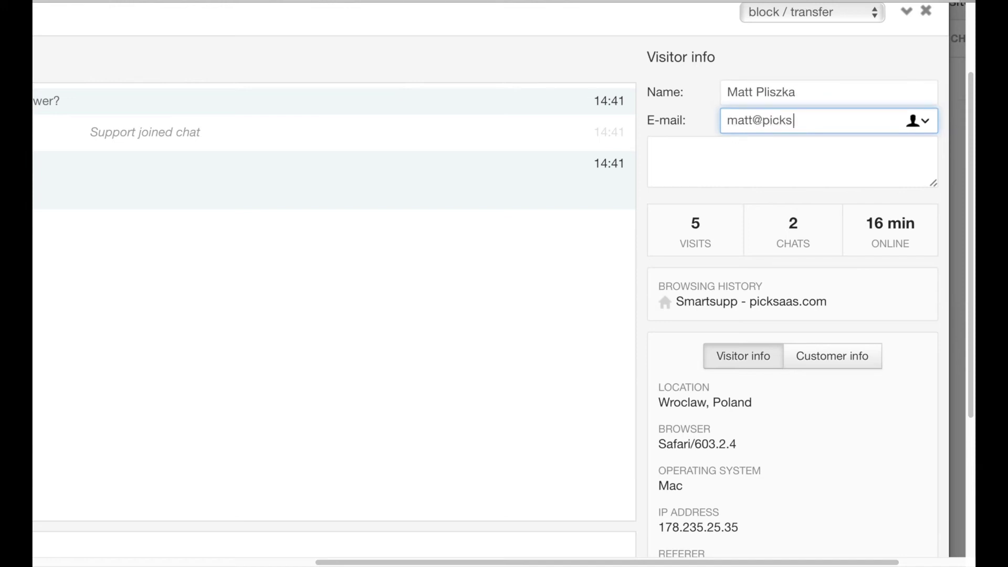
# - Save the agent-only note 'Our customer' on the visitor and return to visitor info
pyautogui.click(883, 166)
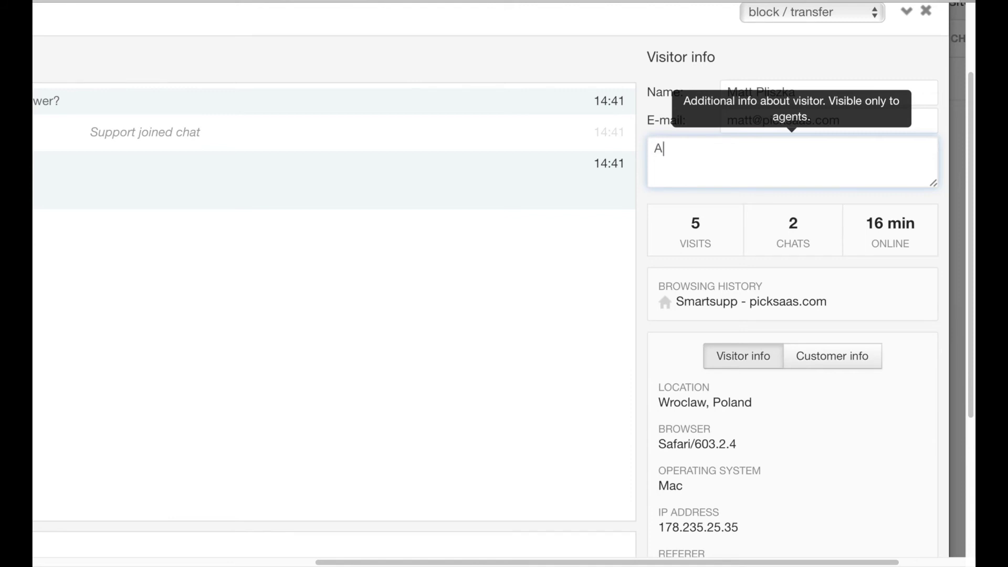
pyautogui.write('Additional ')
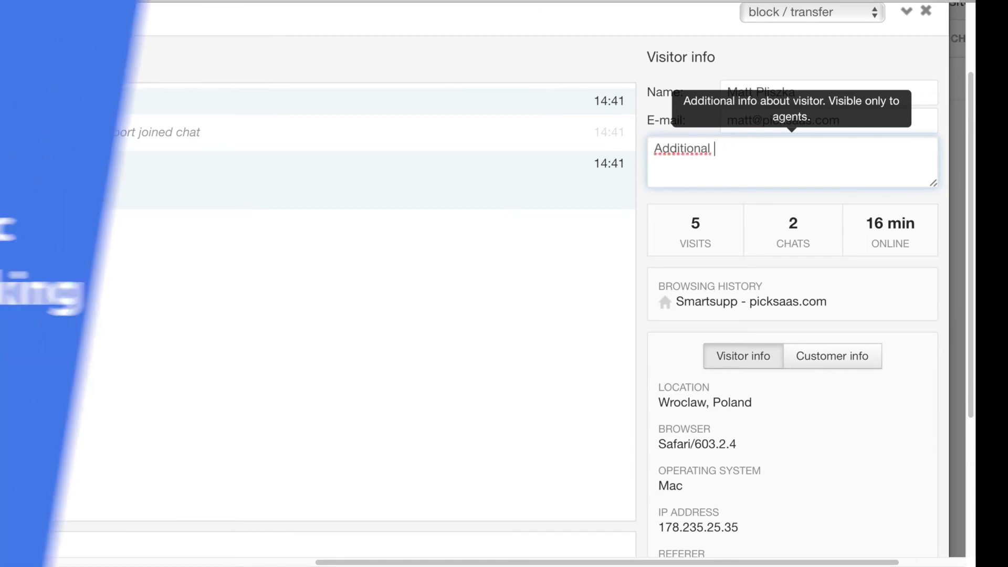
pyautogui.write('note')
pyautogui.moveTo(869, 155); pyautogui.dragTo(567, 153)
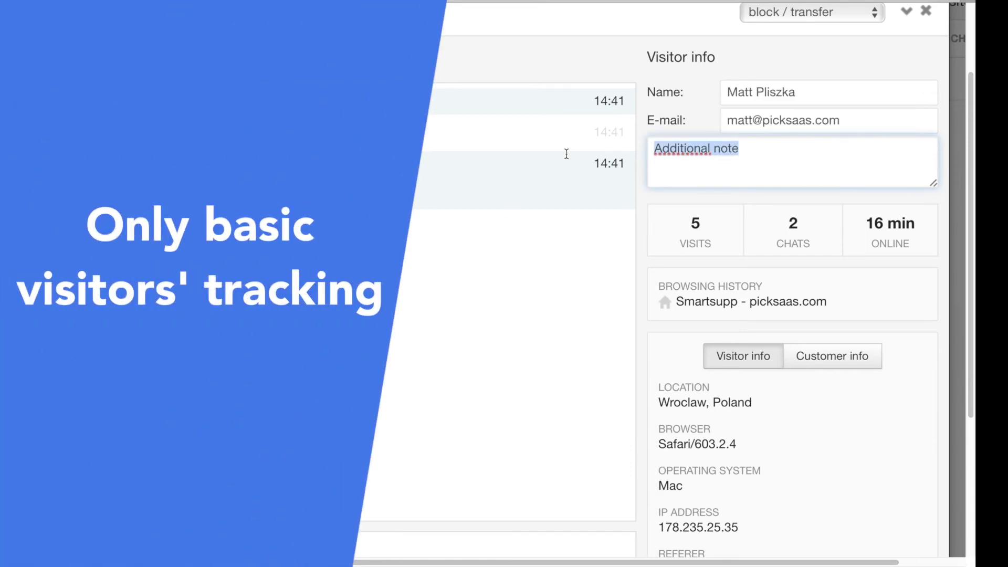
pyautogui.write('Our customer')
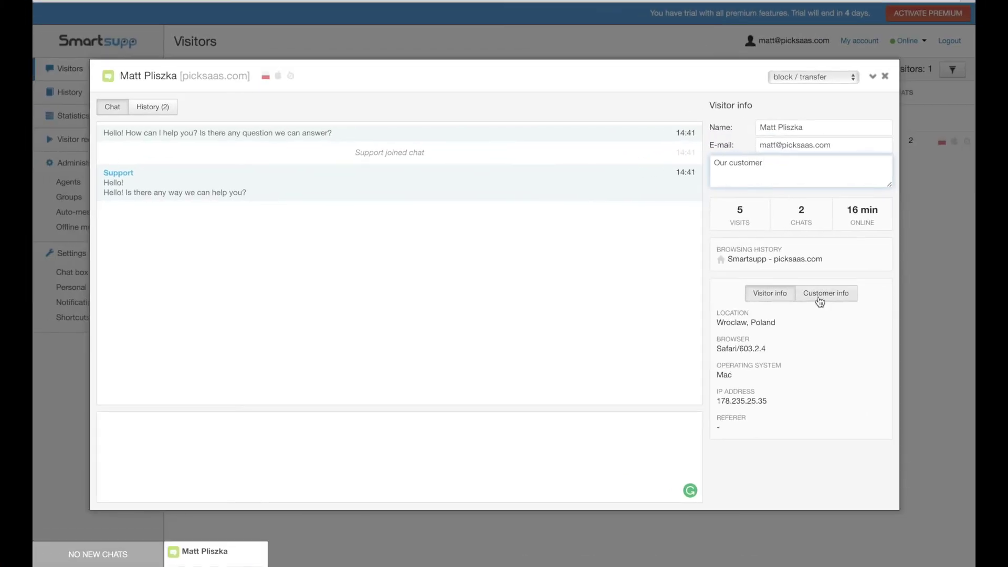
pyautogui.click(832, 356)
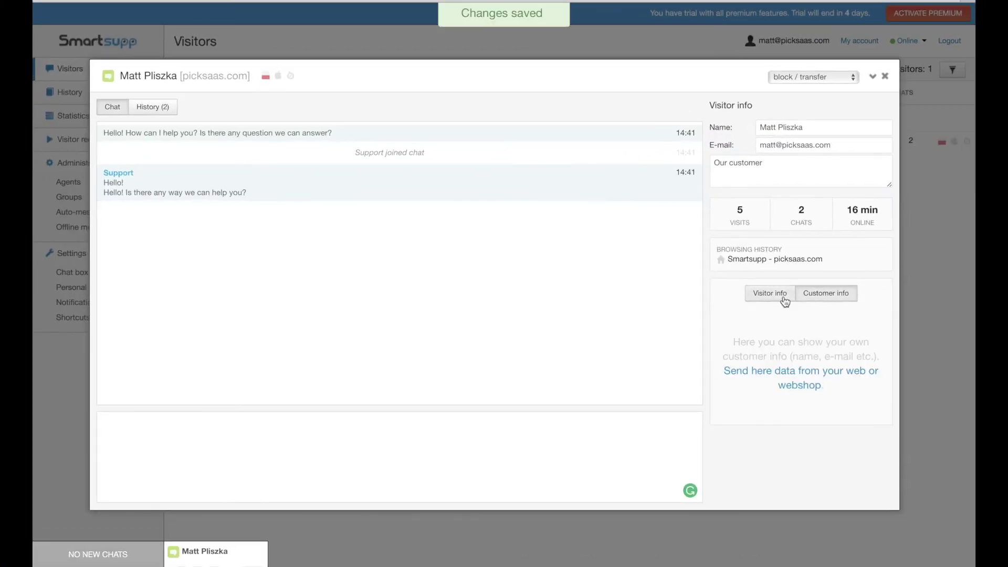
pyautogui.click(784, 297)
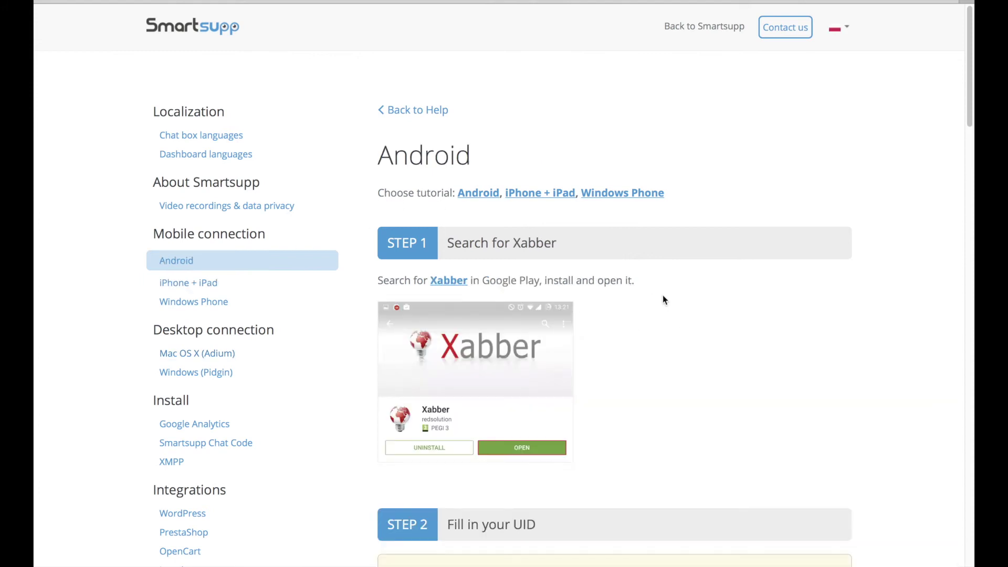
# - Read through the Android Xabber setup steps, then move to the iPhone + iPad guide
pyautogui.scroll(-6, 662, 300)
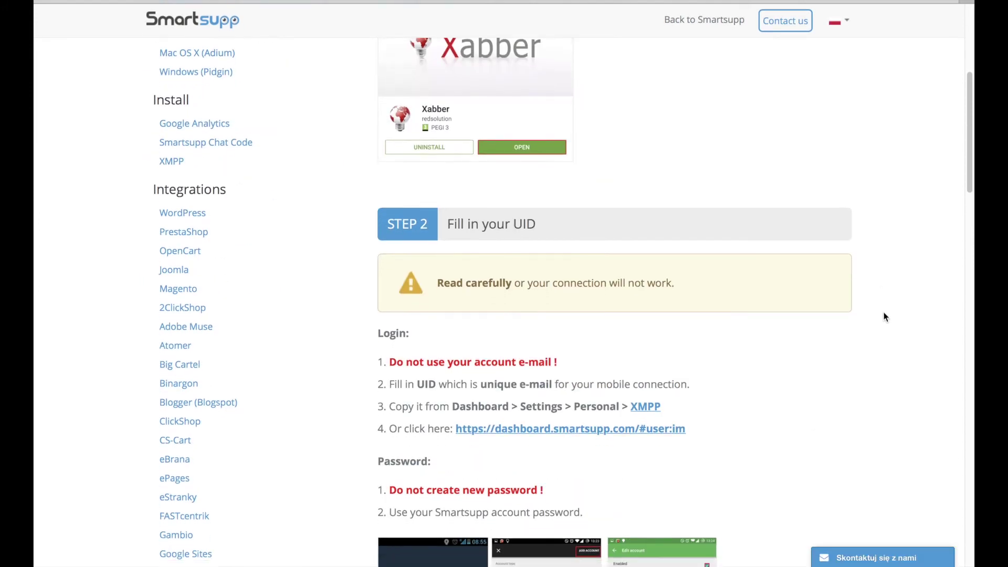
pyautogui.scroll(-2, 885, 312)
pyautogui.scroll(3, 789, 243)
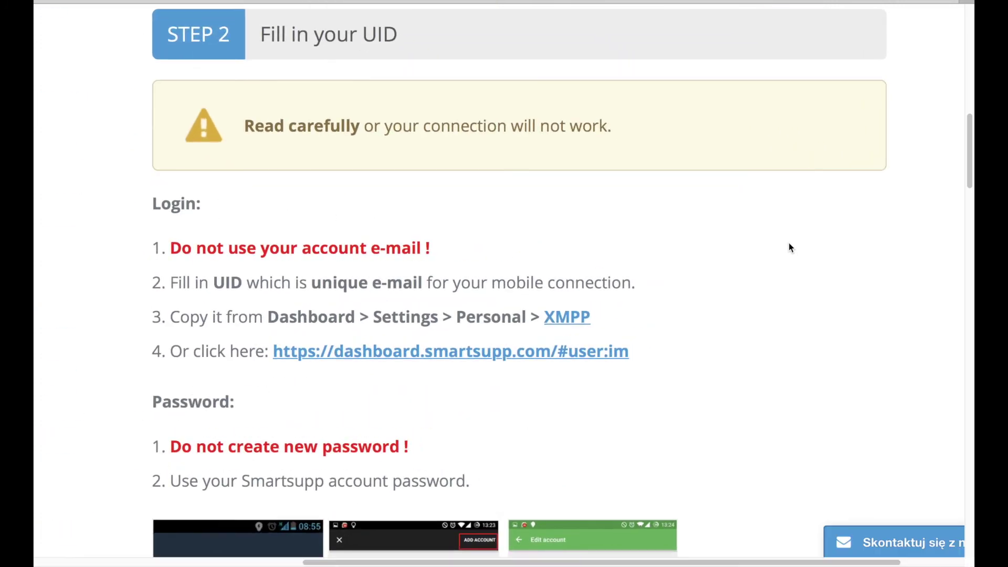
pyautogui.scroll(-9, 790, 246)
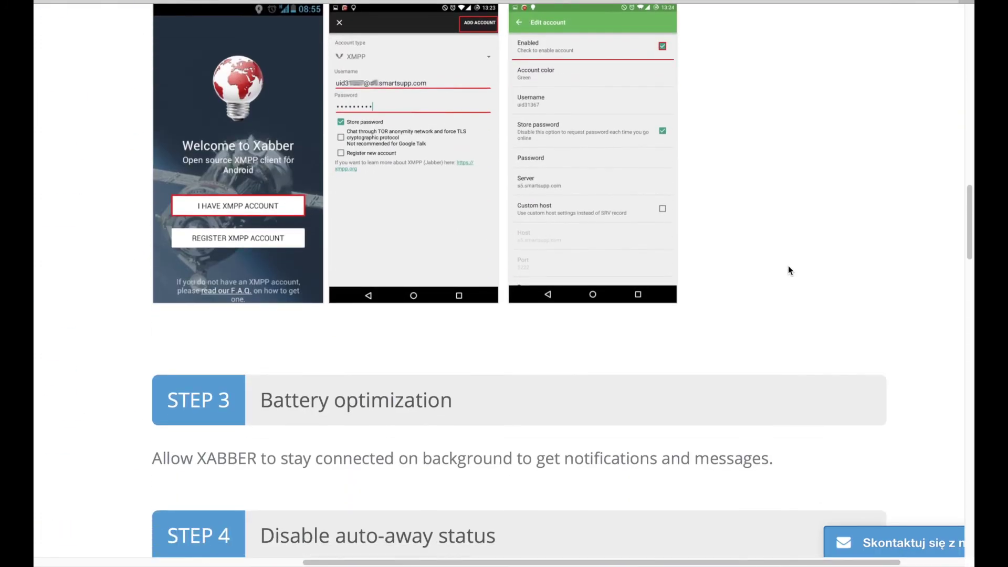
pyautogui.scroll(-3, 789, 266)
pyautogui.scroll(-7, 789, 266)
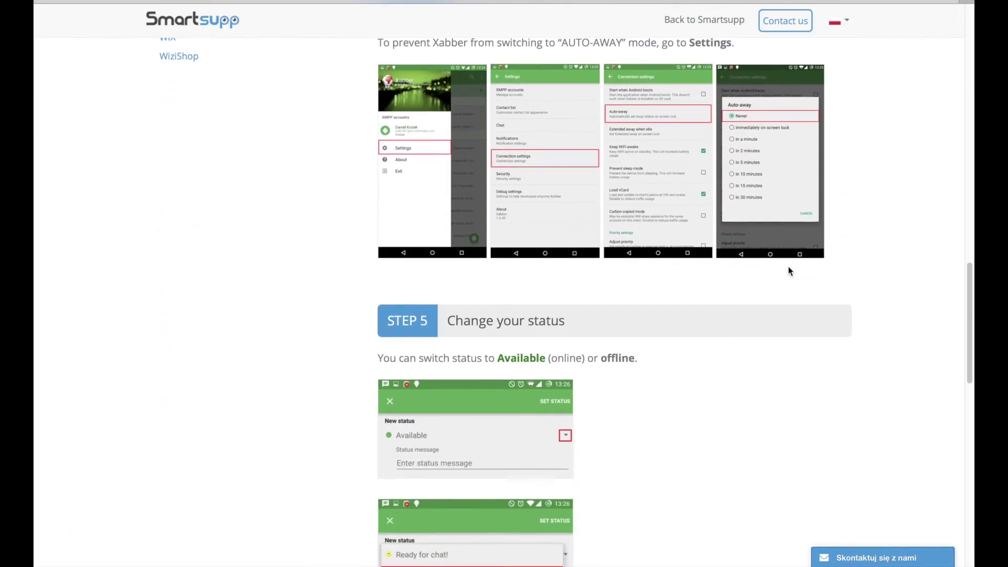
pyautogui.scroll(15, 789, 266)
pyautogui.click(169, 212)
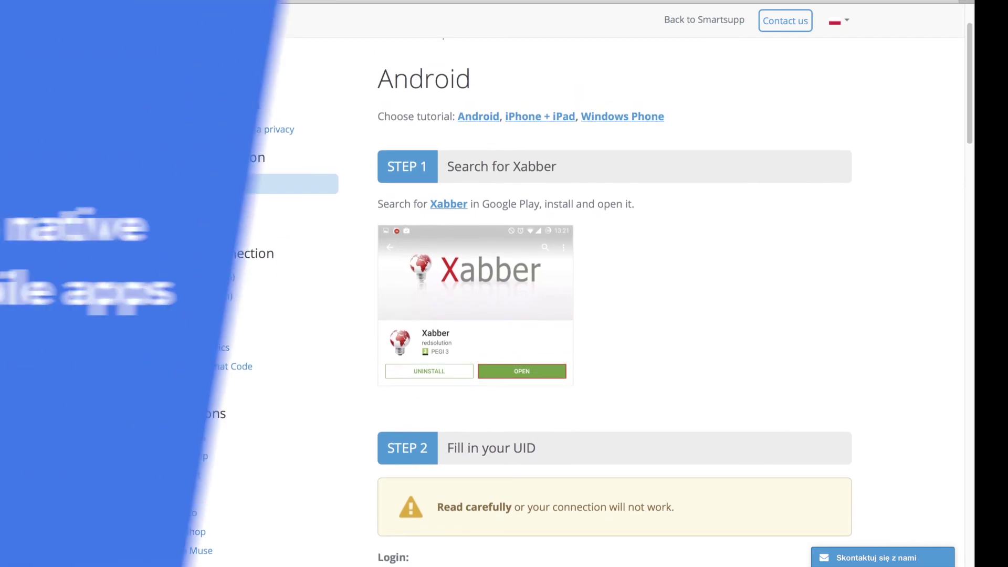
# - Check Odebrane, then from Kontakty send 'Hello' to the active visitor
pyautogui.scroll(-5, 874, 227)
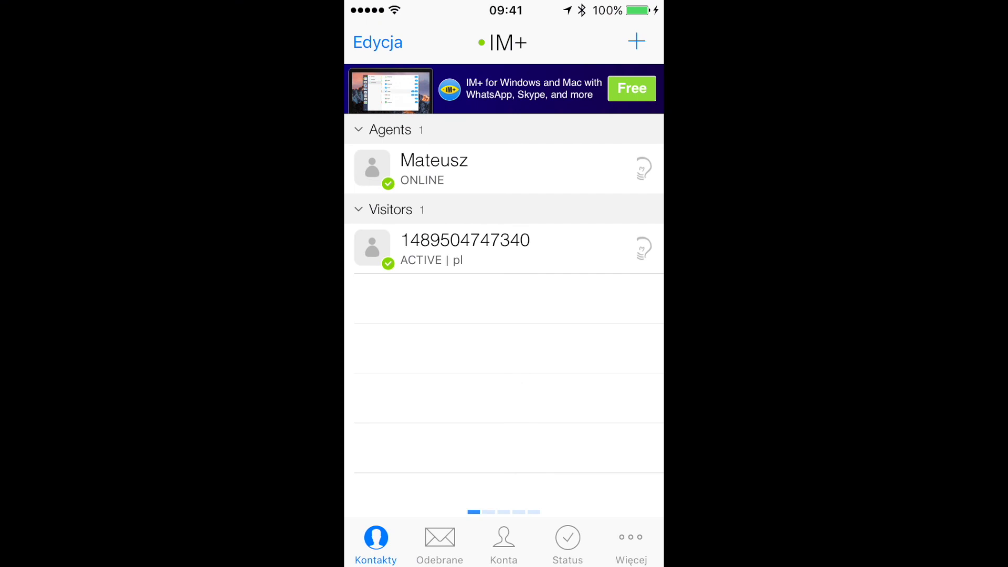
pyautogui.click(440, 544)
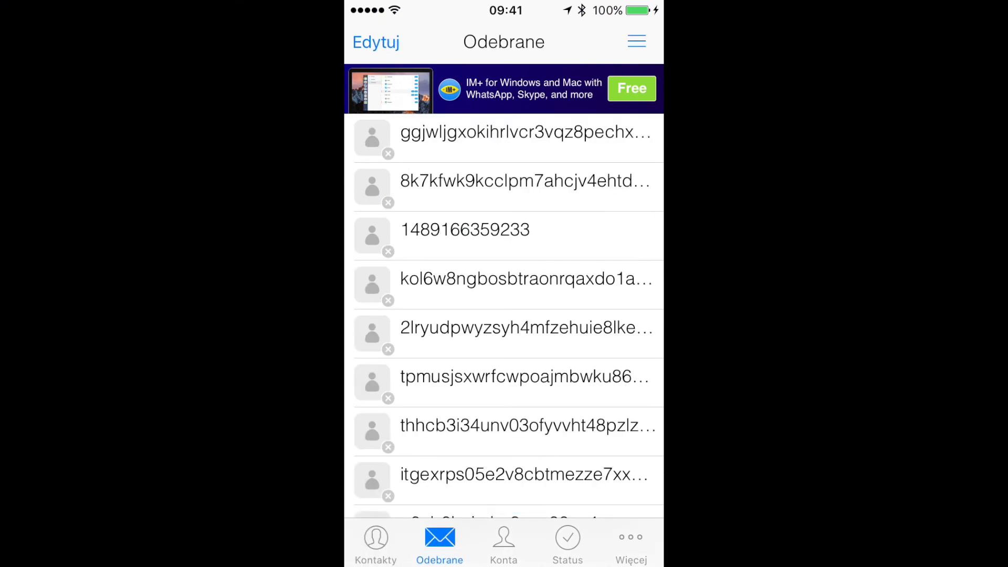
pyautogui.click(376, 544)
pyautogui.click(461, 239)
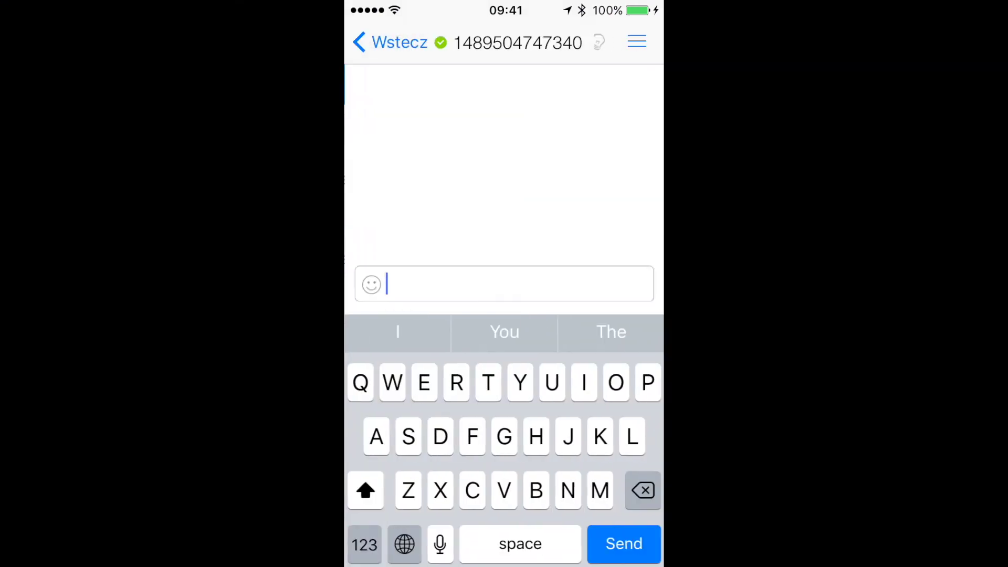
pyautogui.write('Hello')
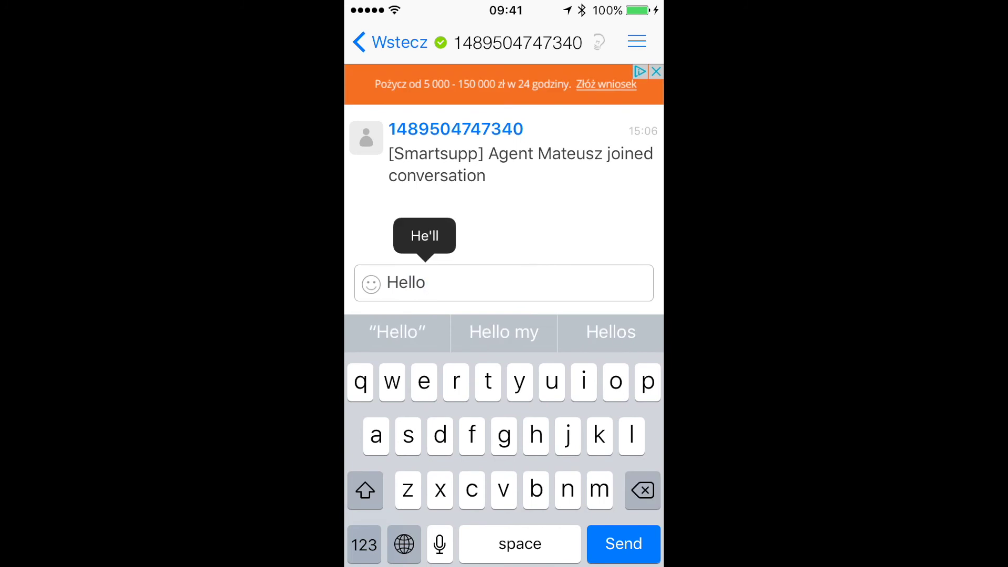
pyautogui.press('Return')
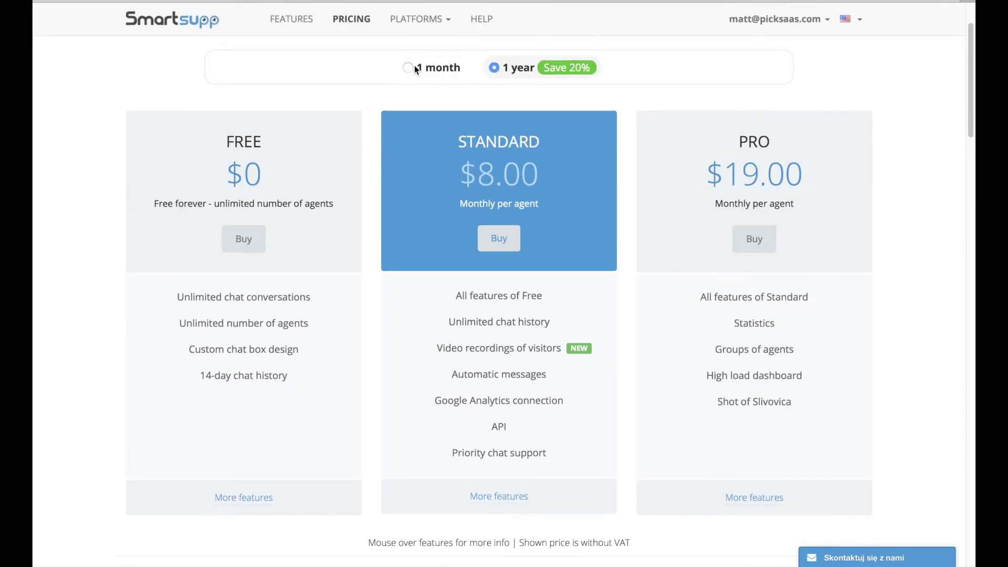
# - Switch the pricing to 1-month billing and browse the plan features
pyautogui.click(410, 67)
pyautogui.scroll(-1, 499, 336)
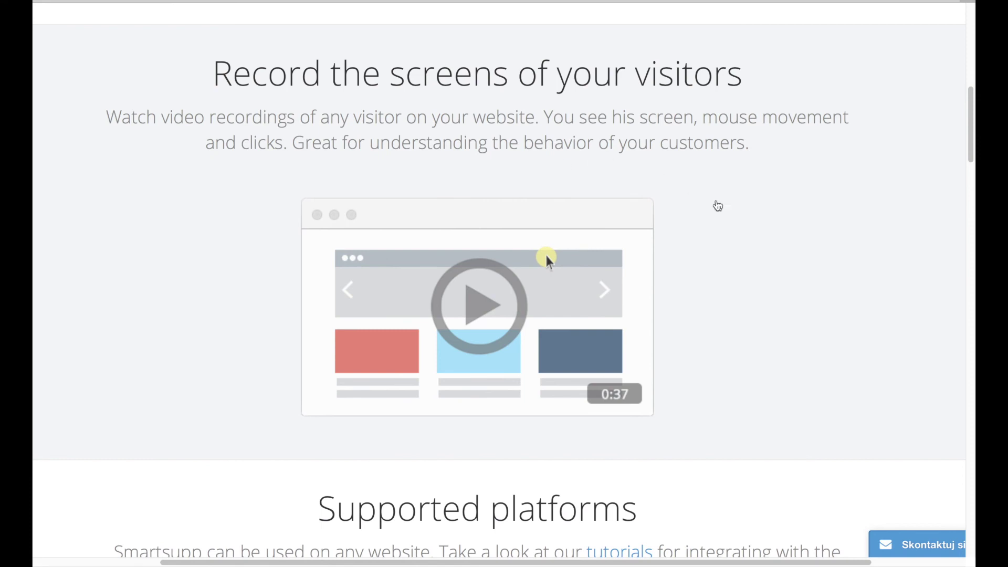
pyautogui.scroll(-1, 798, 243)
# - Zoom the page out and go to the WordPress plugin page under Platforms
pyautogui.scroll(2, 801, 244)
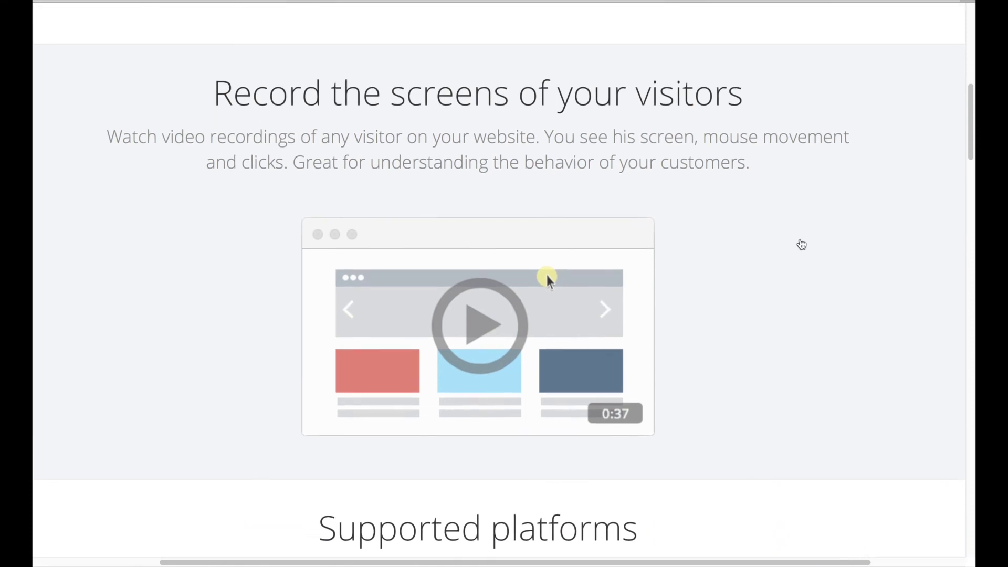
pyautogui.hotkey('ctrl', '-')
pyautogui.scroll(5, 802, 245)
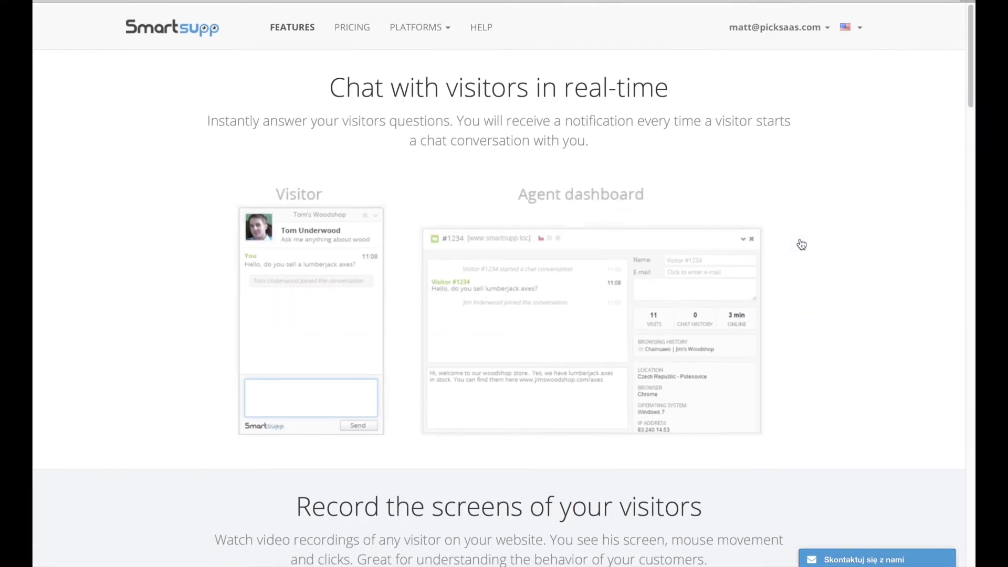
pyautogui.click(423, 27)
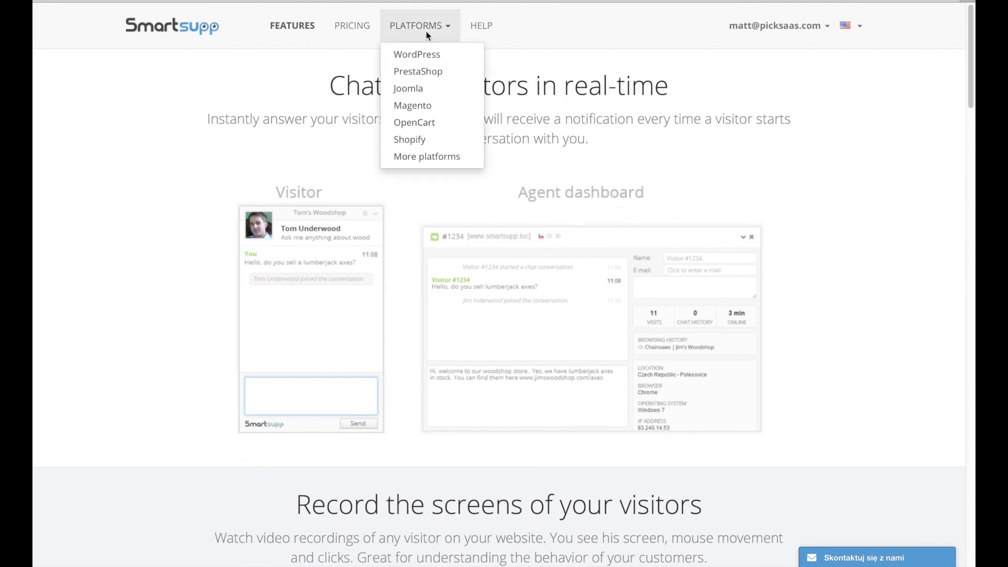
pyautogui.click(450, 52)
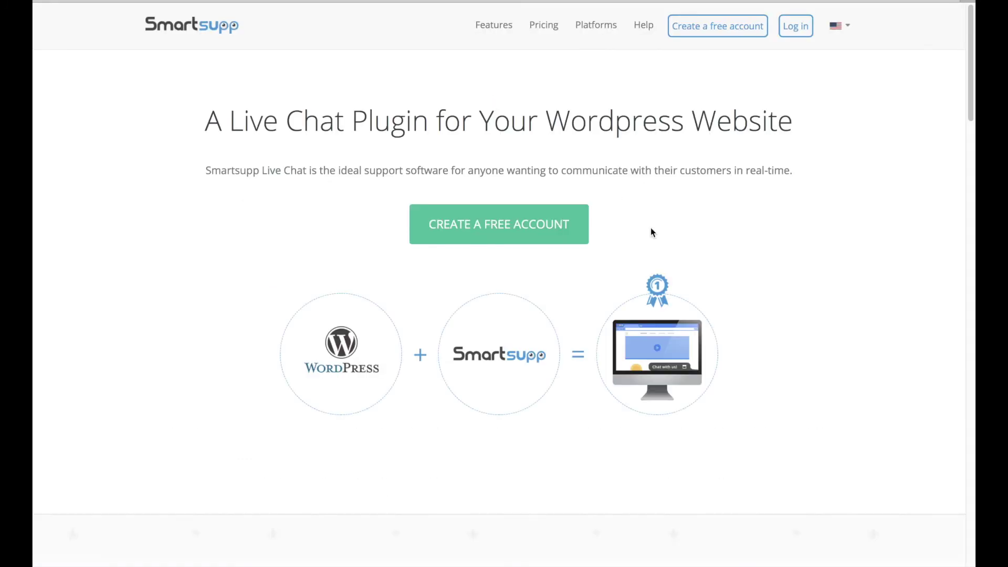
pyautogui.scroll(-2, 650, 228)
pyautogui.scroll(-9, 651, 228)
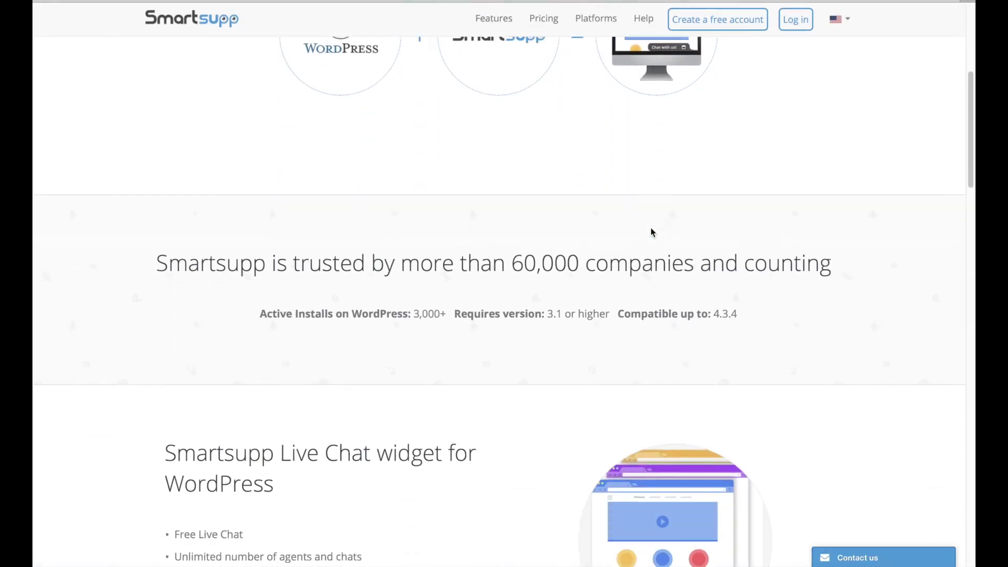
pyautogui.scroll(-3, 651, 228)
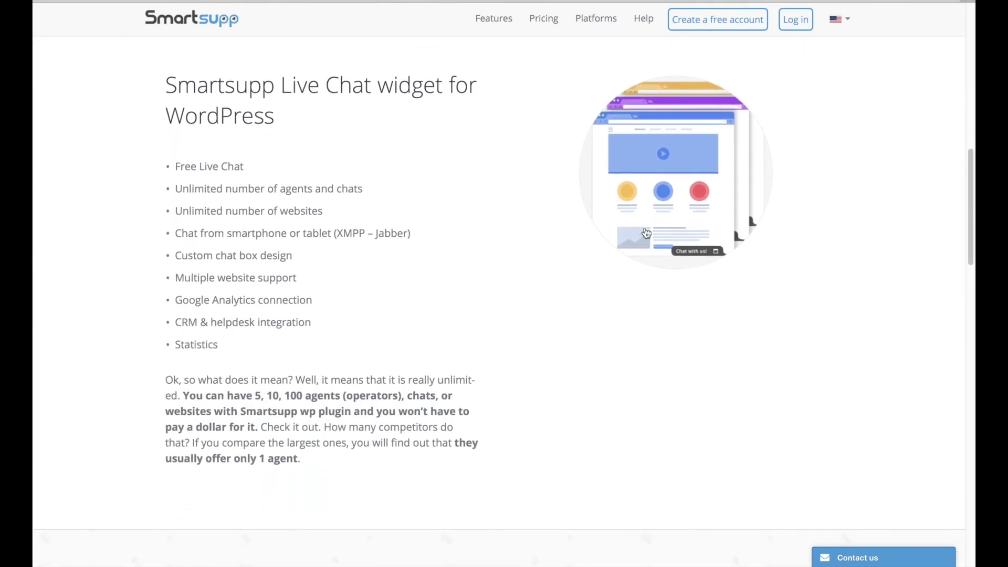
pyautogui.scroll(-7, 272, 246)
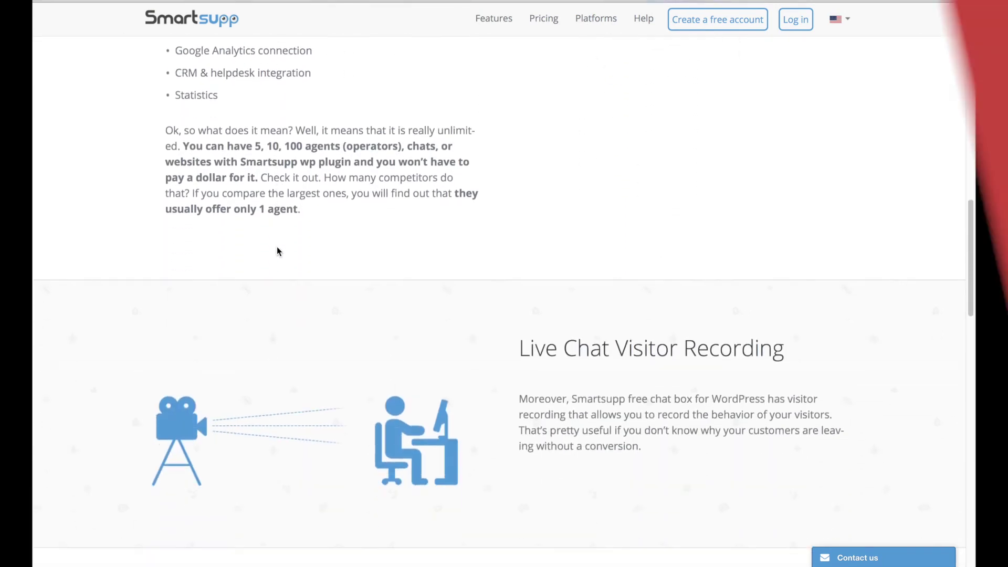
pyautogui.scroll(-4, 318, 264)
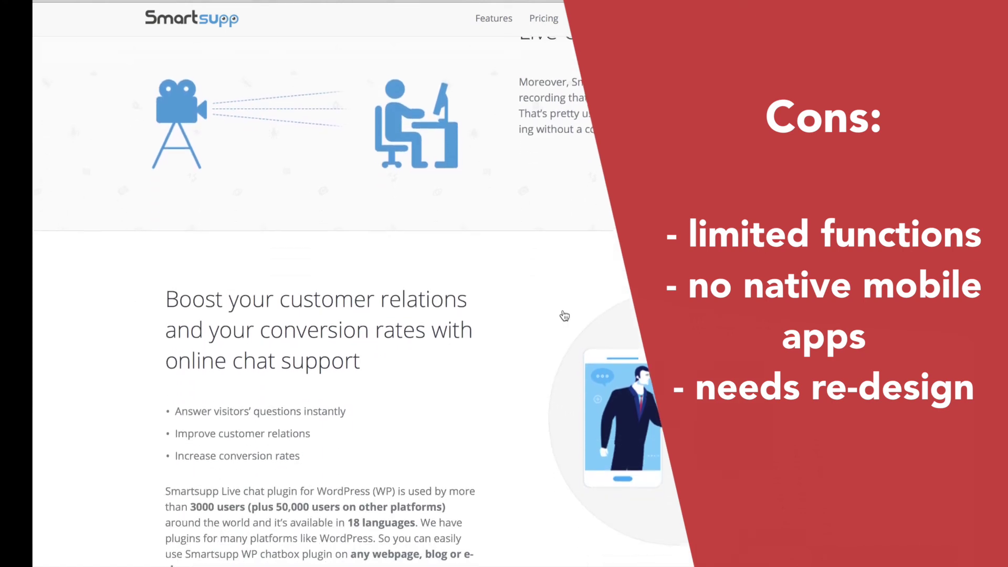
pyautogui.scroll(-3, 360, 302)
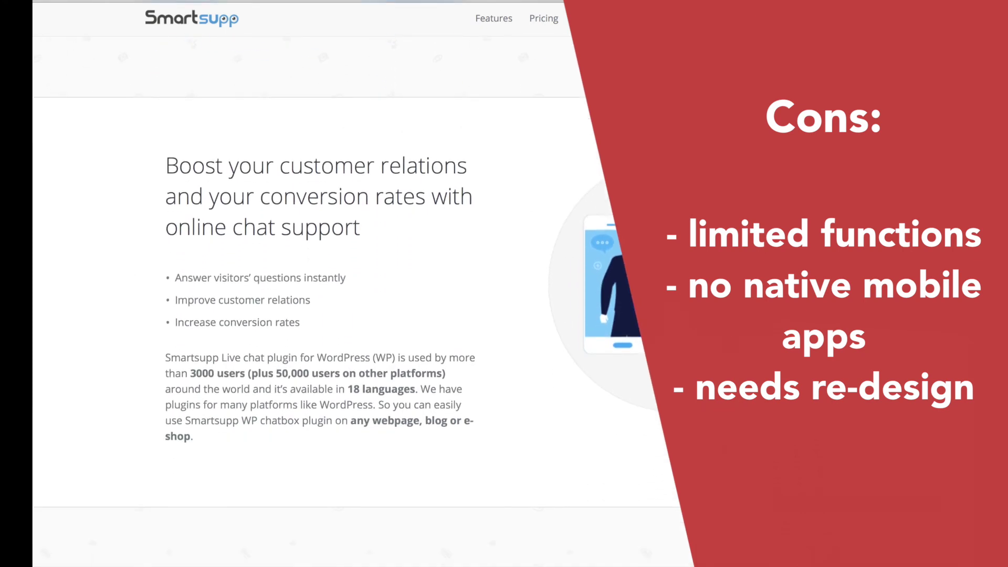
pyautogui.scroll(-7, 945, 303)
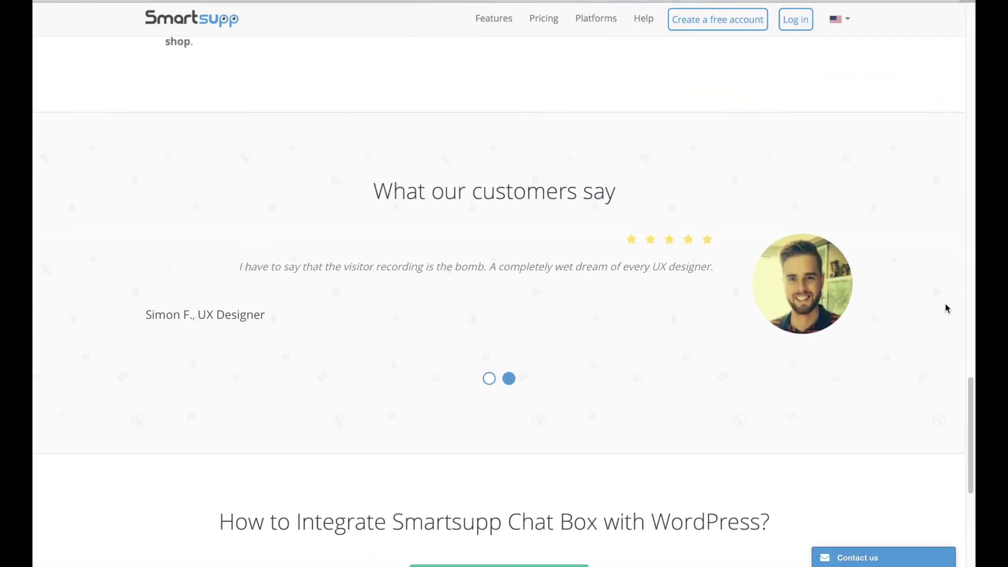
pyautogui.scroll(-5, 550, 418)
pyautogui.scroll(15, 550, 418)
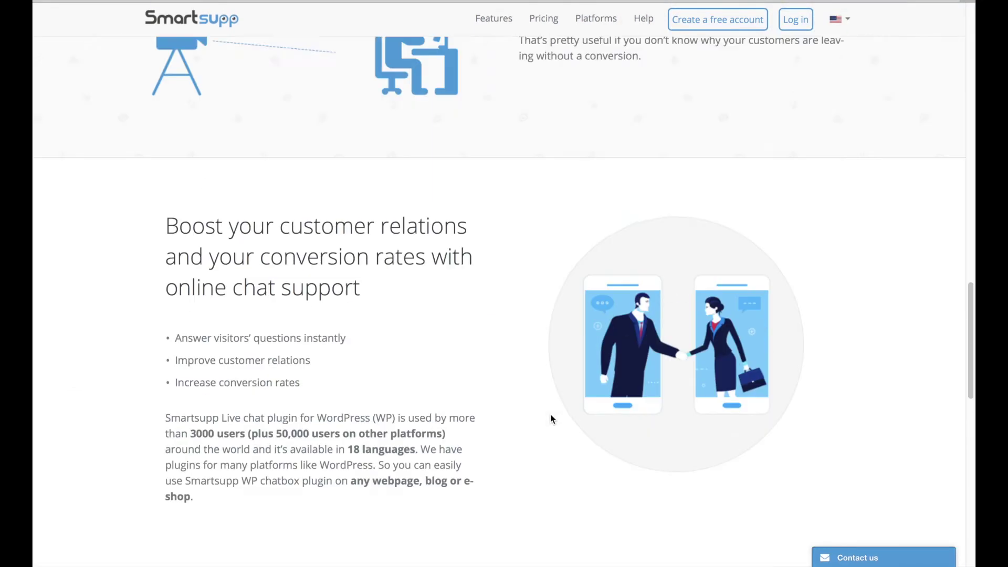
pyautogui.scroll(10, 551, 418)
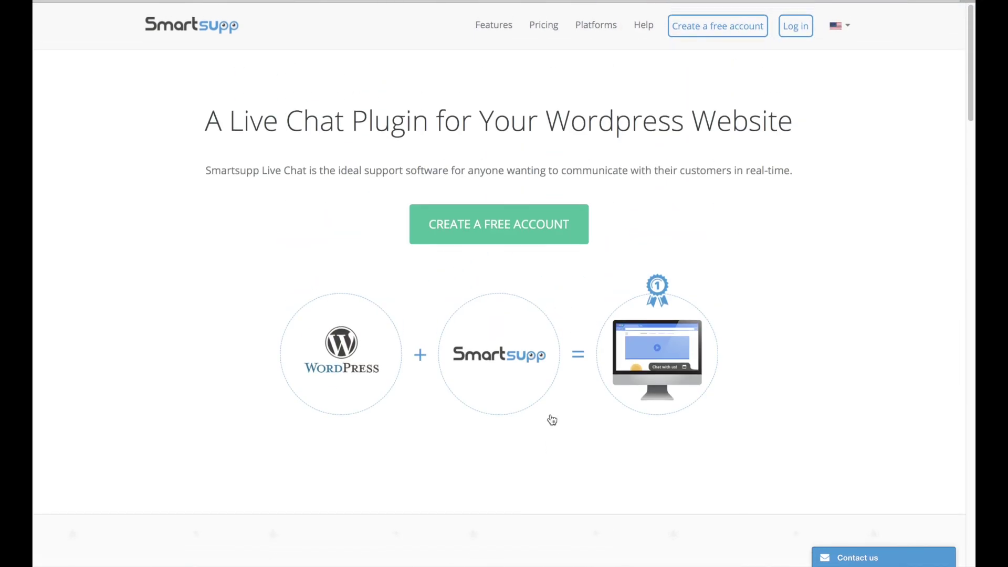
# - Open the Help center and scroll to its FAQs and Mobile, Desktop and Install tutorials
pyautogui.click(653, 35)
pyautogui.scroll(-9, 709, 345)
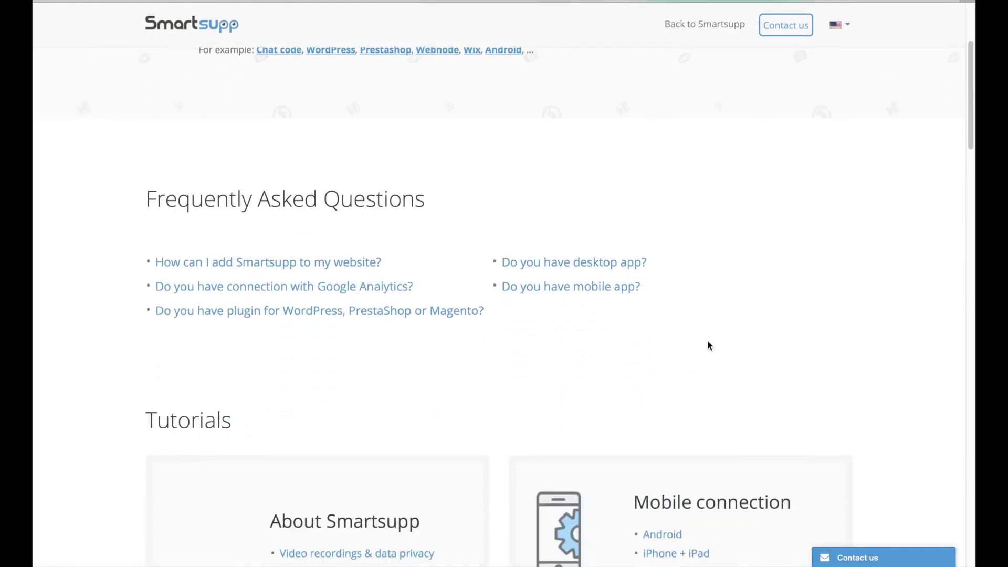
pyautogui.scroll(-3, 709, 345)
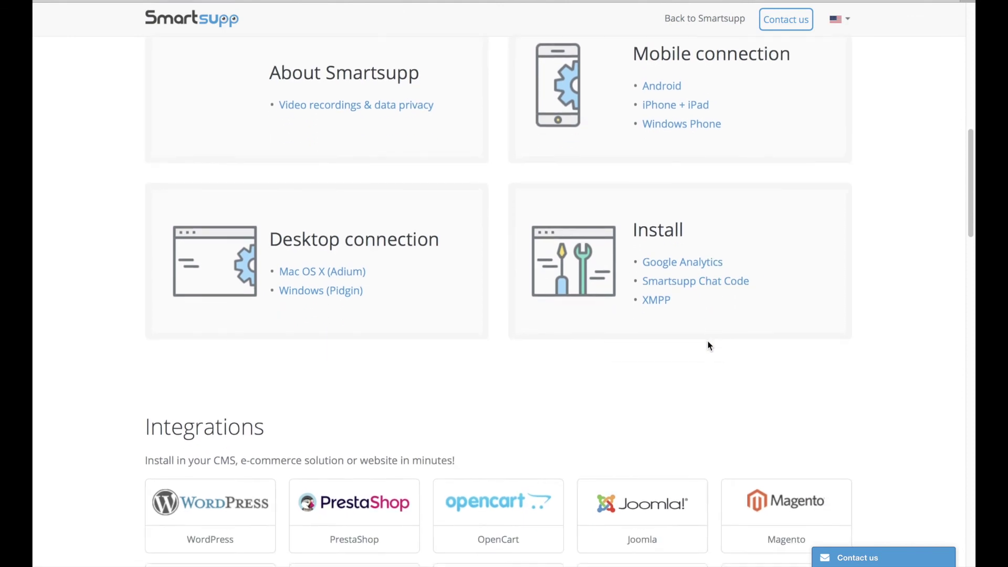
pyautogui.scroll(2, 709, 345)
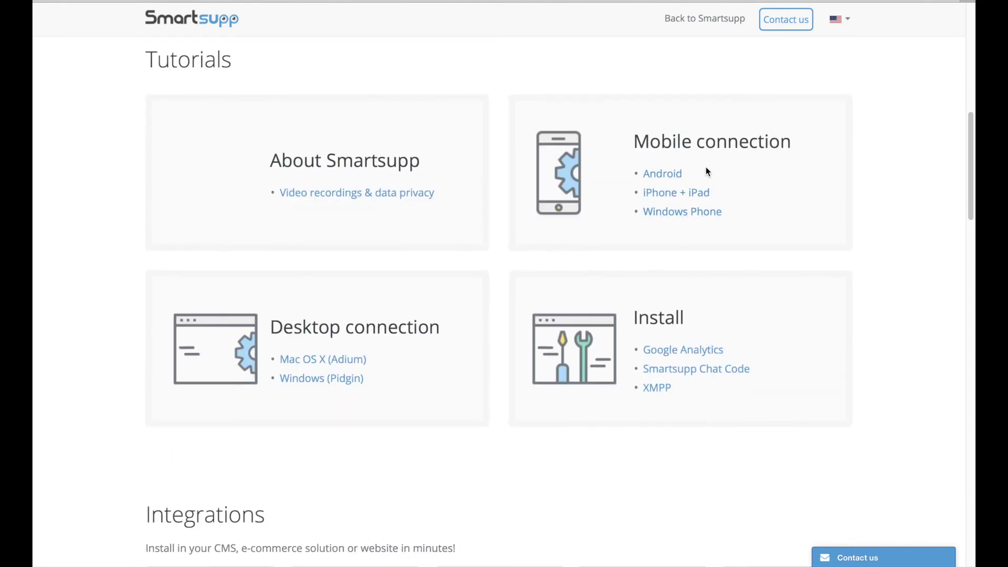
pyautogui.scroll(3, 706, 166)
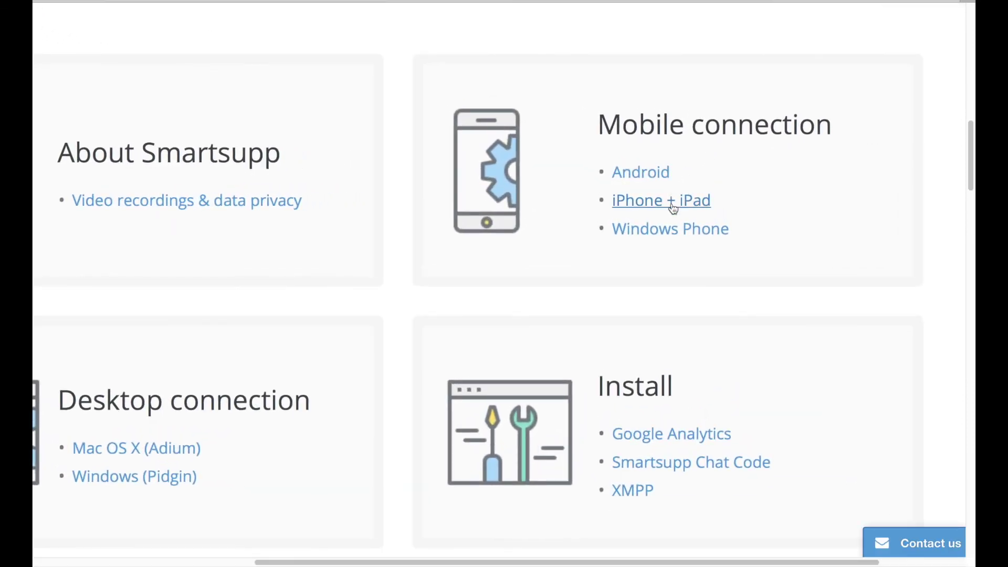